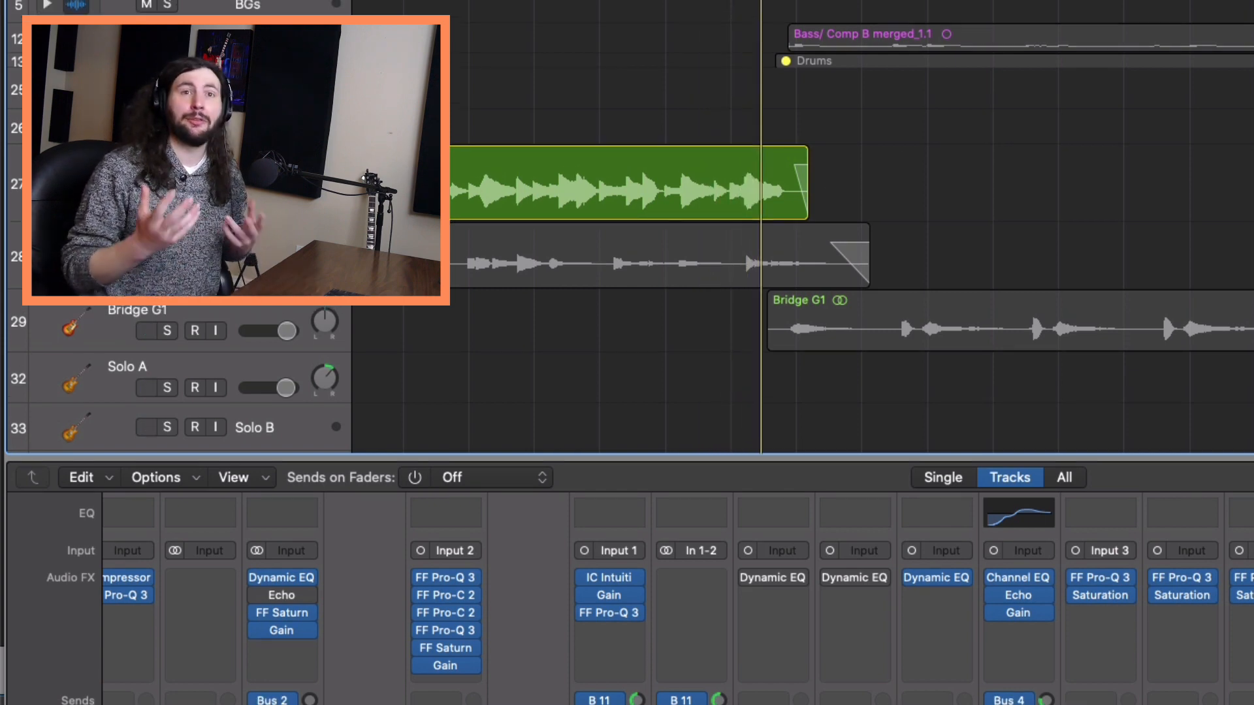
# Add the second intro guitar region to the selection and play back the soloed guitars.
pyautogui.keyDown('shift'); pyautogui.click(418, 256); pyautogui.keyUp('shift')
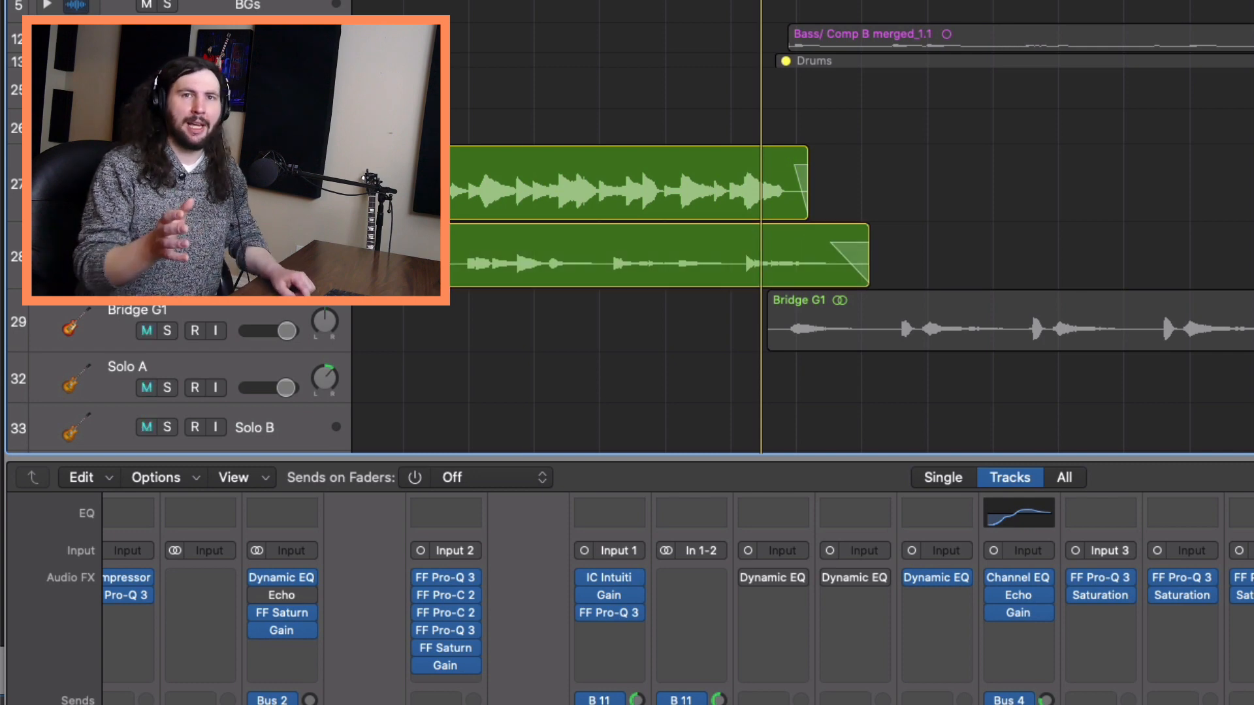
pyautogui.press('space')
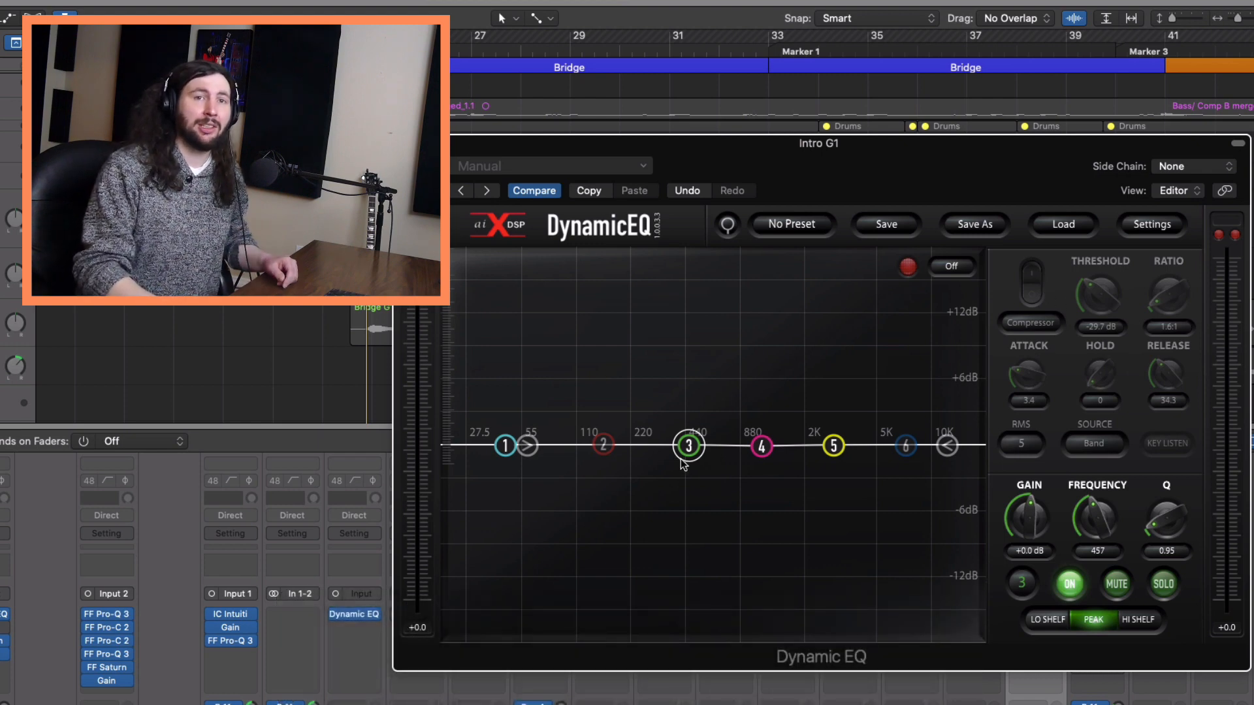
# Try a static 3.1 dB cut at about 452 Hz on band 3 of the Intro G1 EQ, and bring it back to about 0 dB.
pyautogui.moveTo(689, 446); pyautogui.dragTo(689, 480)
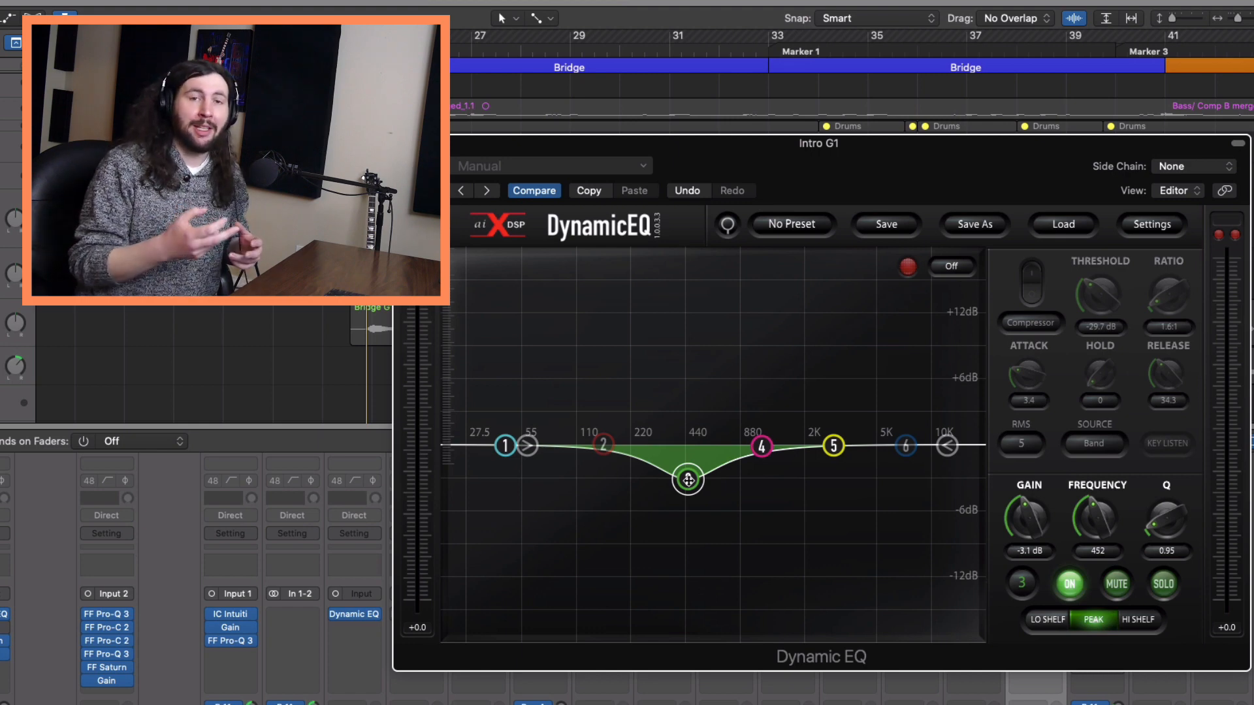
pyautogui.moveTo(688, 480); pyautogui.dragTo(685, 445)
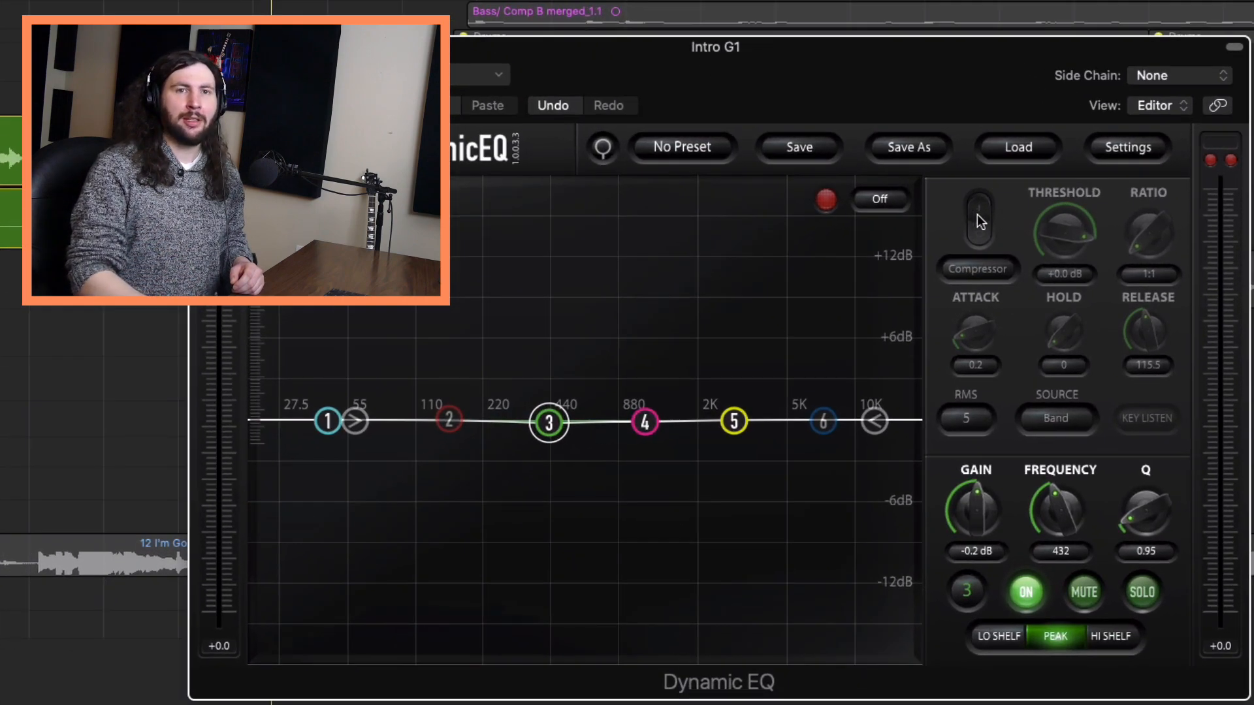
# Enable compression on band 3 of the Intro G1 EQ with a 1.5:1 ratio and a threshold of about -30 dB during playback.
pyautogui.click(978, 219)
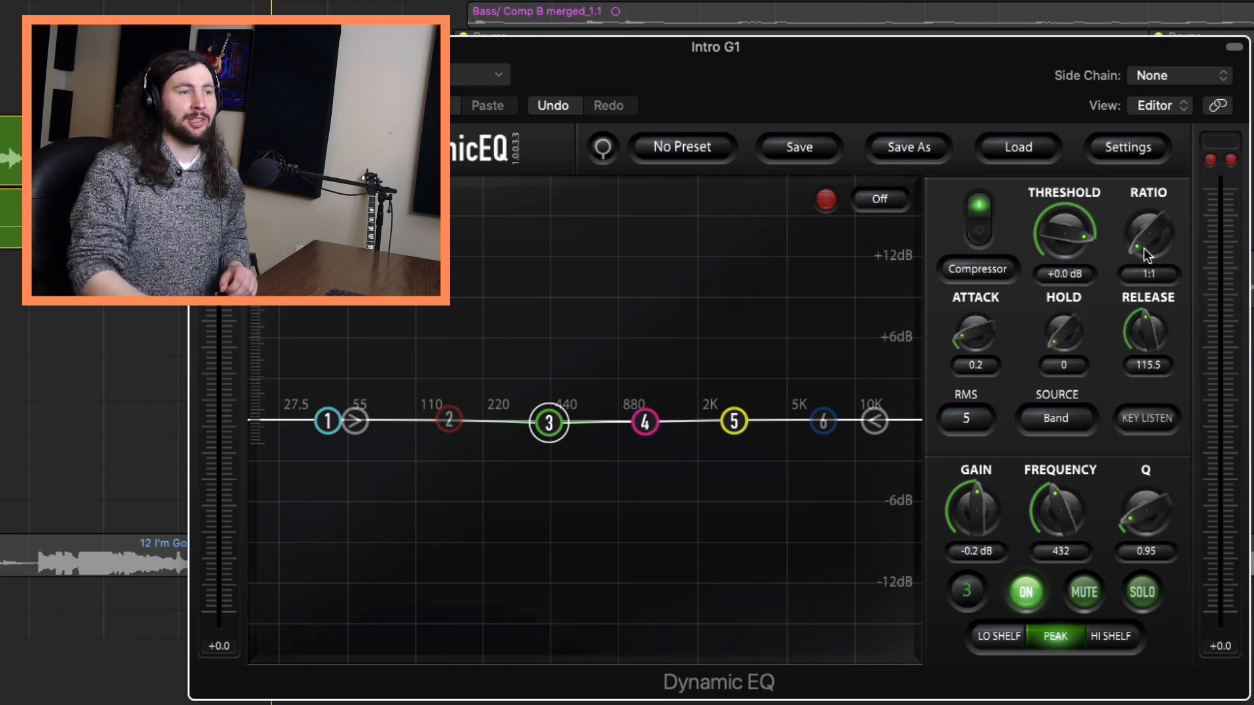
pyautogui.moveTo(1142, 248); pyautogui.dragTo(1133, 238)
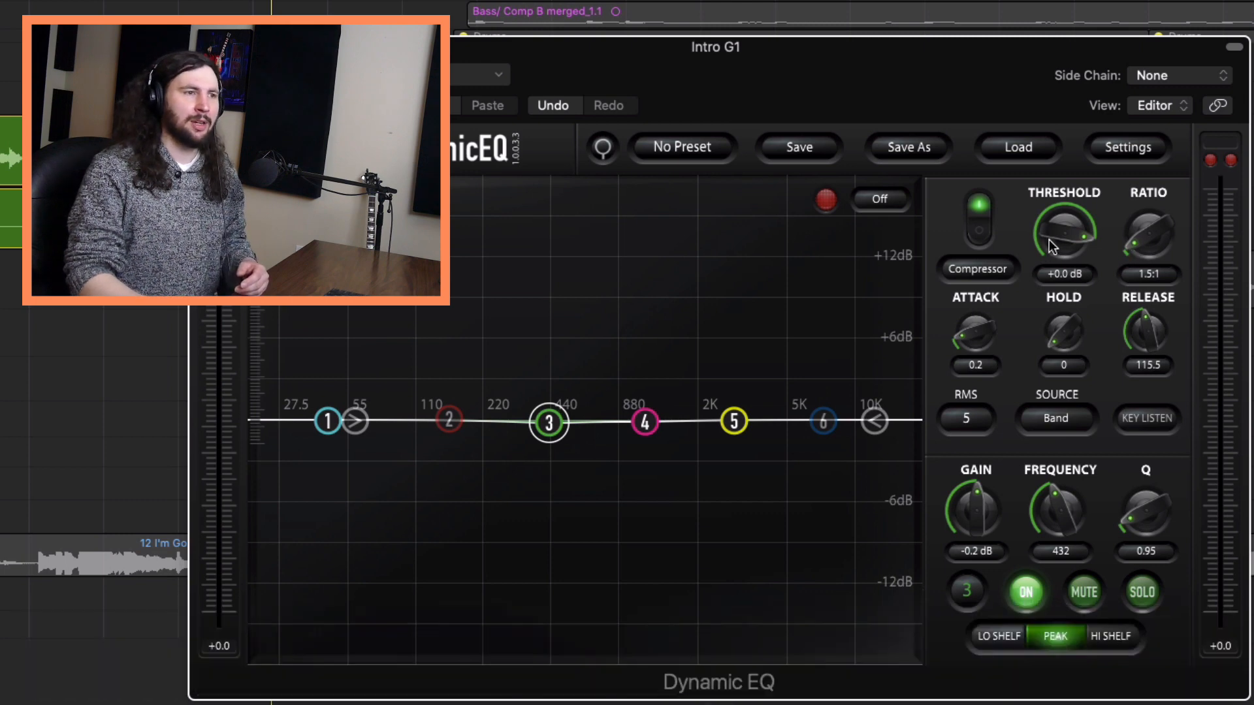
pyautogui.press('space')
pyautogui.moveTo(1049, 240); pyautogui.dragTo(1098, 339)
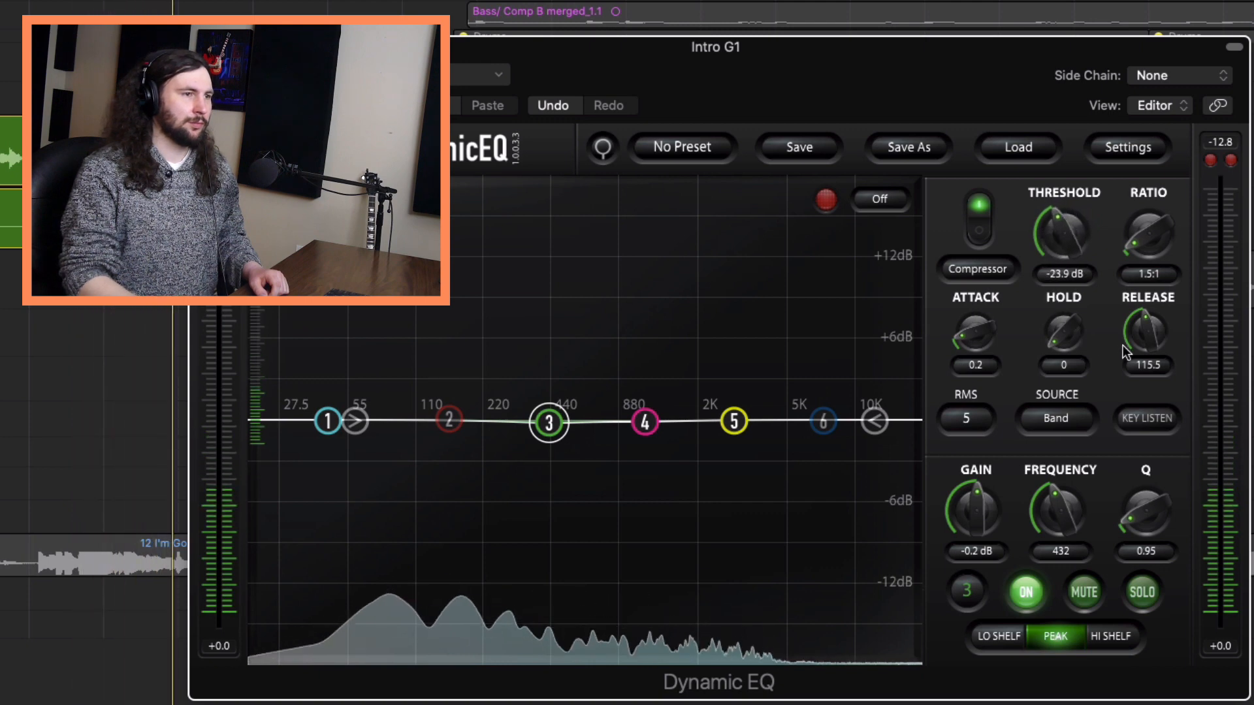
pyautogui.moveTo(1049, 225)
pyautogui.mouseDown()
pyautogui.moveTo(1063, 268)
pyautogui.moveTo(1053, 244)
pyautogui.mouseUp()
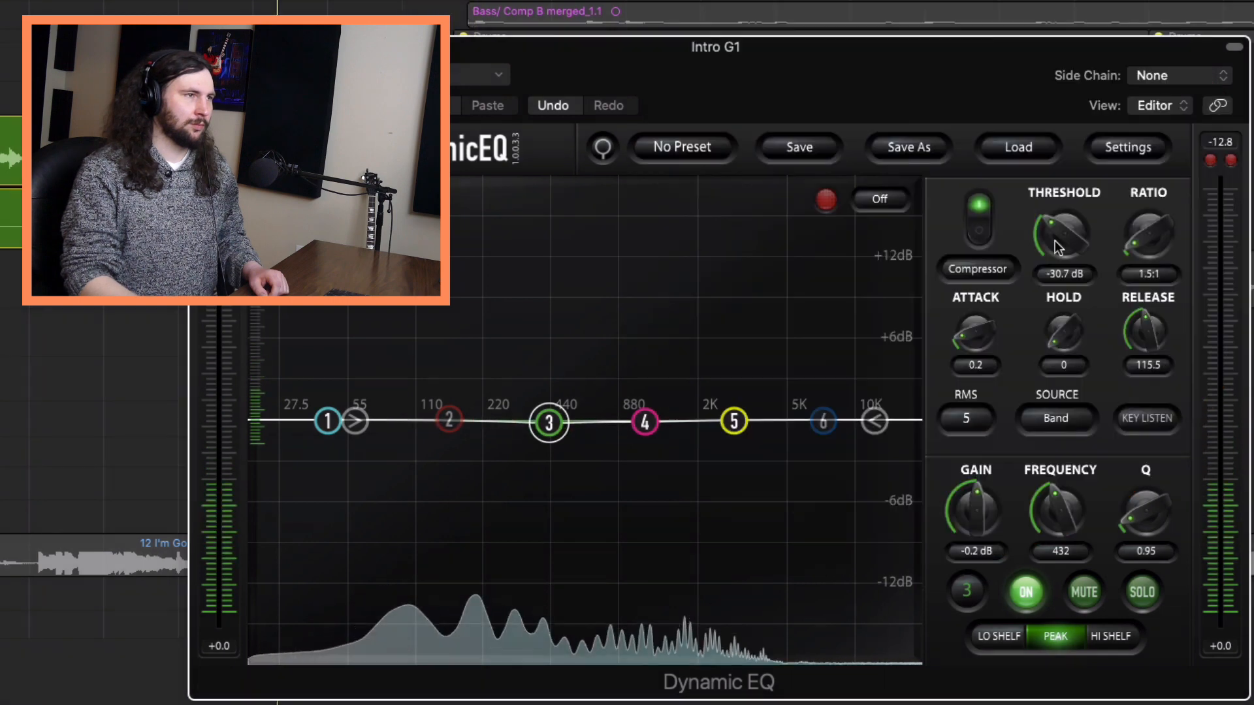
pyautogui.moveTo(1054, 241); pyautogui.dragTo(1056, 239)
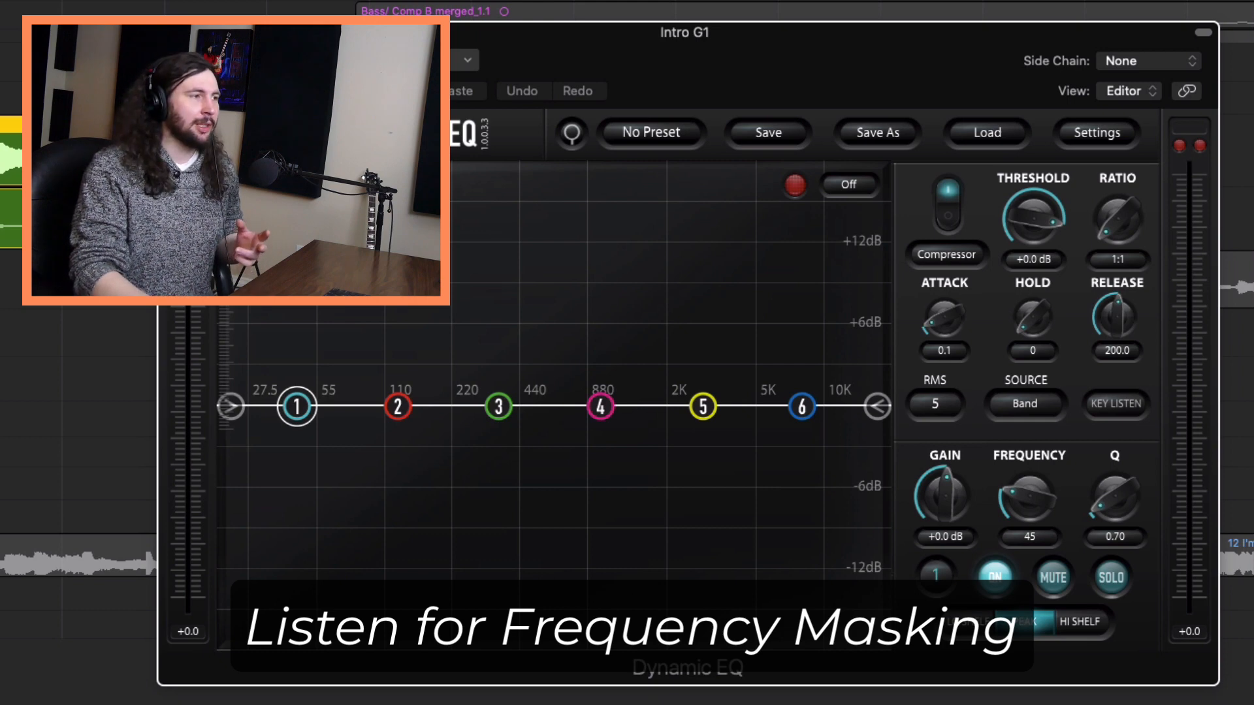
# Move band 3 of the Intro G1 EQ to 471 Hz and compress it at 1.4:1 with a -33.8 dB threshold.
pyautogui.press('space')
pyautogui.moveTo(501, 401)
pyautogui.mouseDown()
pyautogui.moveTo(552, 346)
pyautogui.moveTo(496, 295)
pyautogui.moveTo(518, 283)
pyautogui.moveTo(486, 287)
pyautogui.moveTo(510, 287)
pyautogui.moveTo(531, 310)
pyautogui.moveTo(528, 411)
pyautogui.mouseUp()
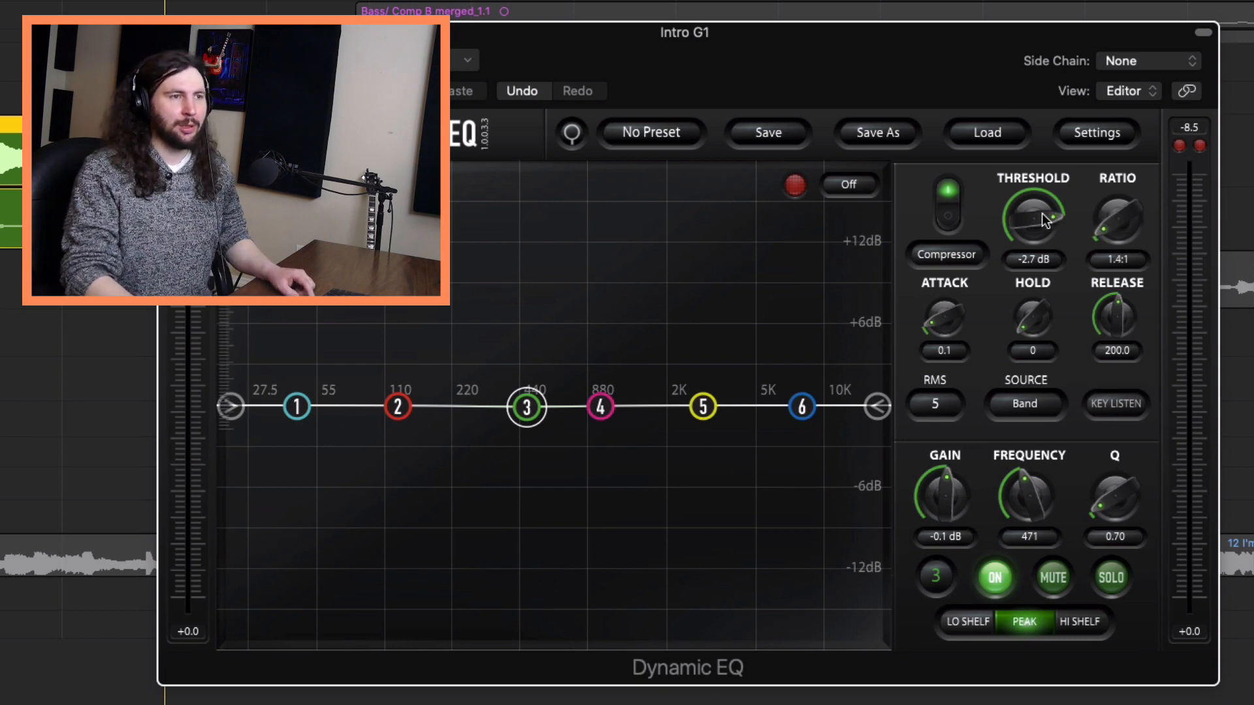
pyautogui.press('space')
pyautogui.moveTo(1041, 213); pyautogui.dragTo(1037, 345)
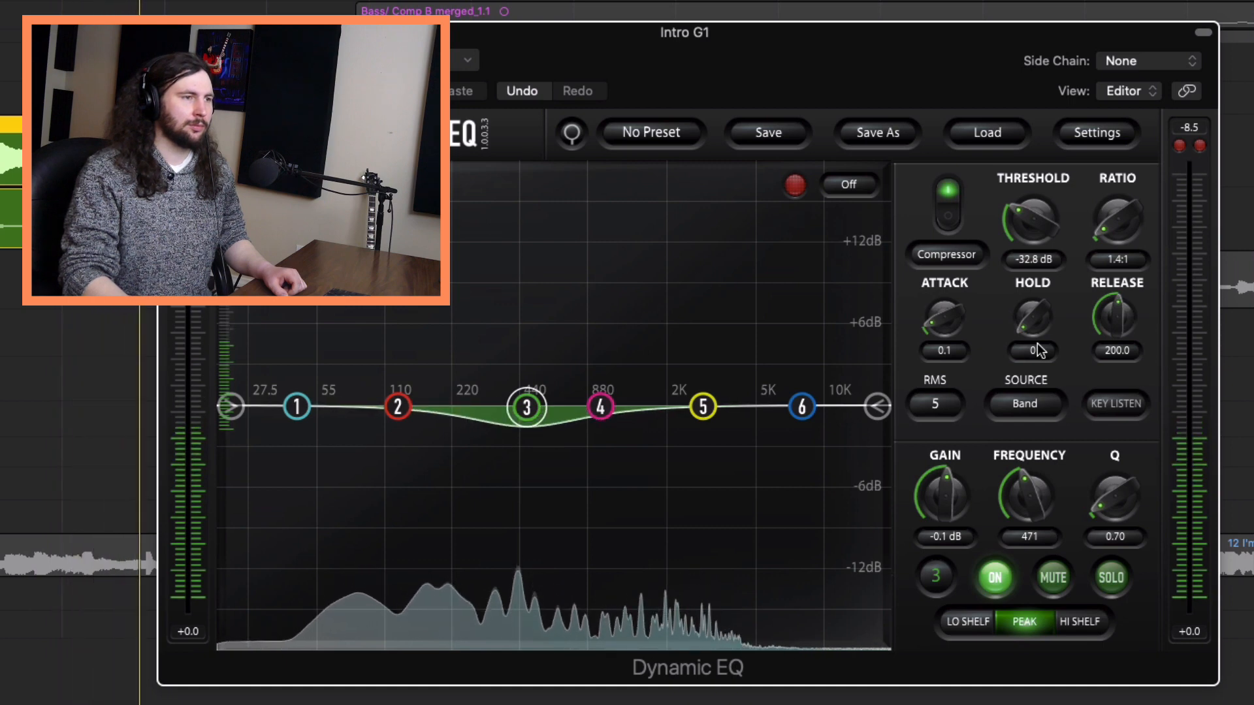
pyautogui.moveTo(1037, 344); pyautogui.dragTo(1037, 346)
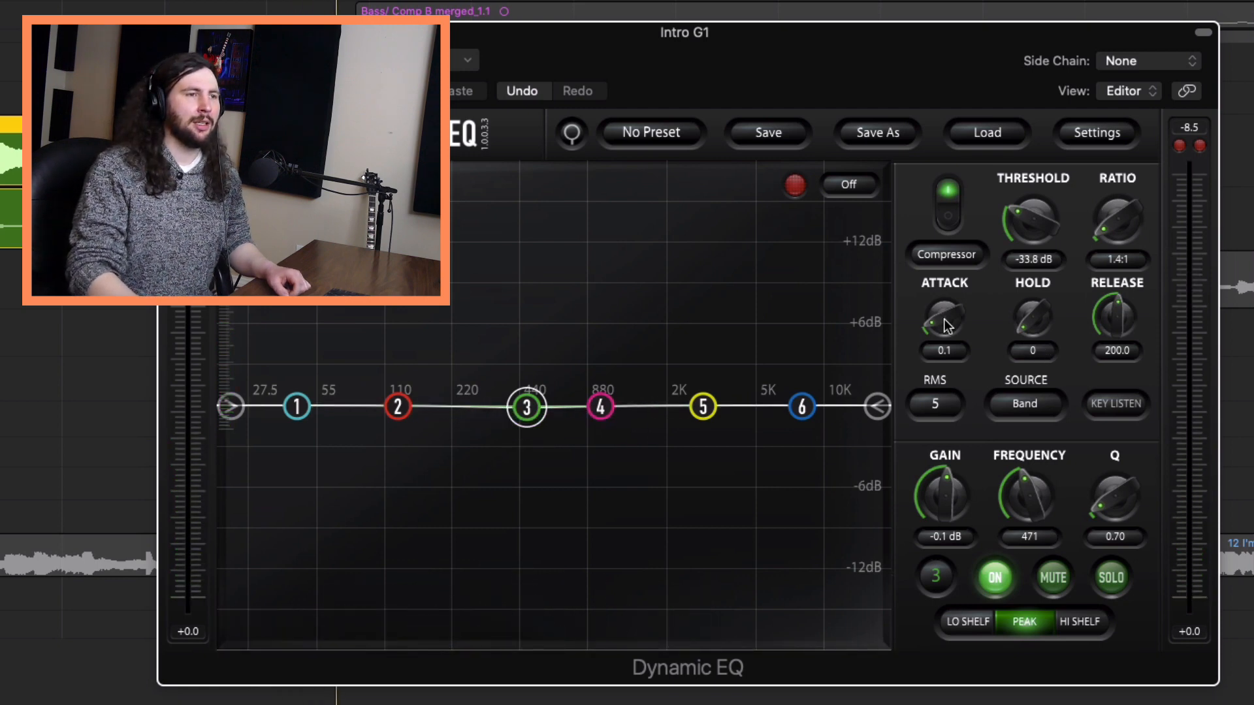
# Fine-tune band 3's compressor to an attack of 0.4, a release of 29.3 and a threshold of -32.4 dB.
pyautogui.moveTo(942, 318); pyautogui.dragTo(943, 318)
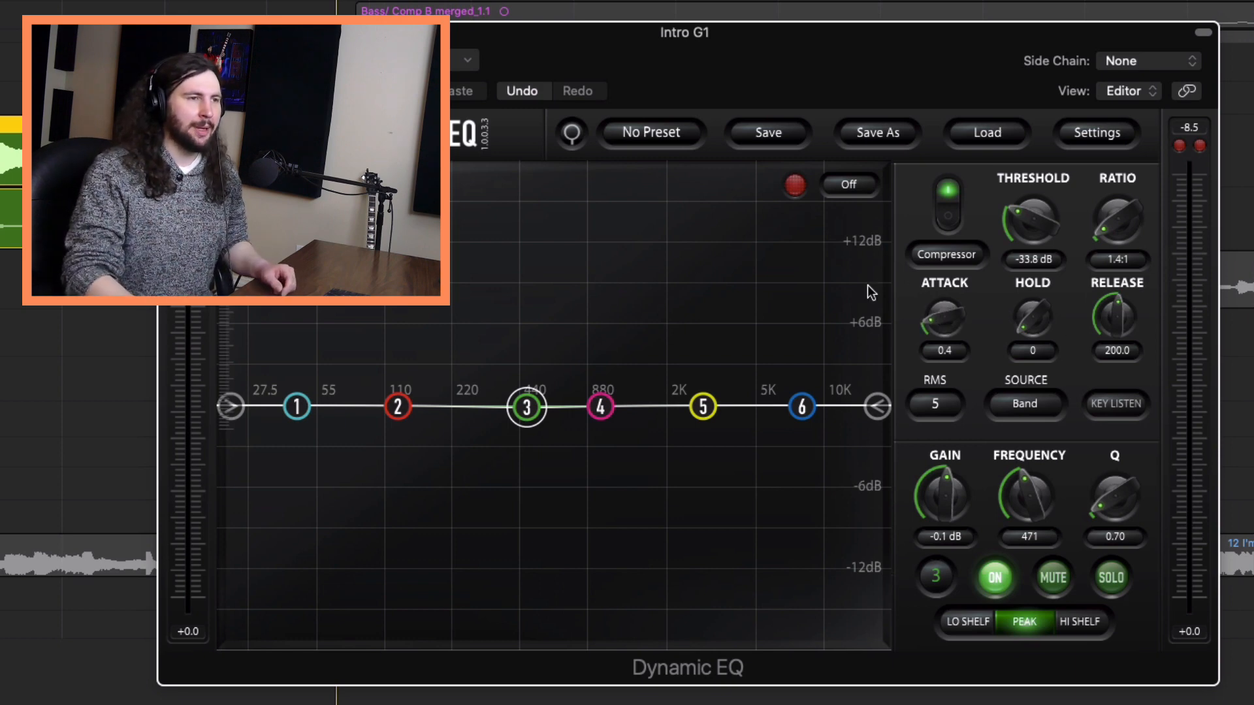
pyautogui.moveTo(1114, 315); pyautogui.dragTo(1113, 355)
pyautogui.press('space')
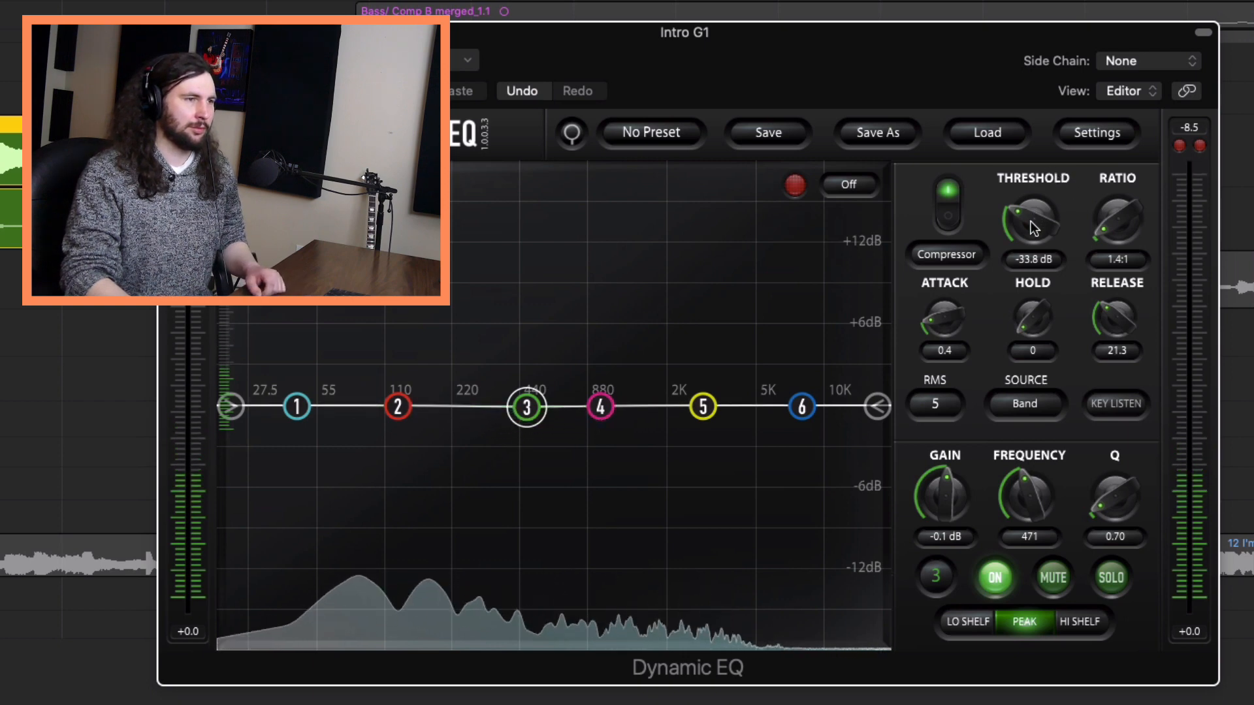
pyautogui.moveTo(1030, 222); pyautogui.dragTo(1029, 217)
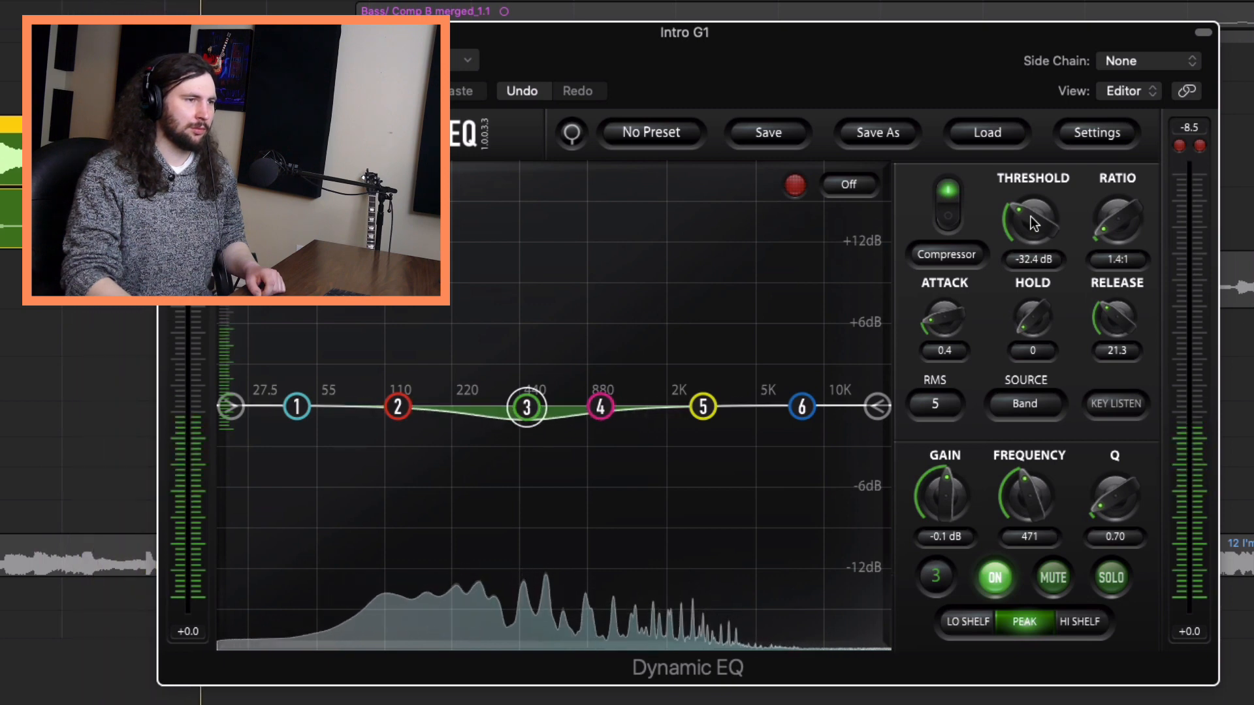
pyautogui.moveTo(1108, 311); pyautogui.dragTo(1110, 302)
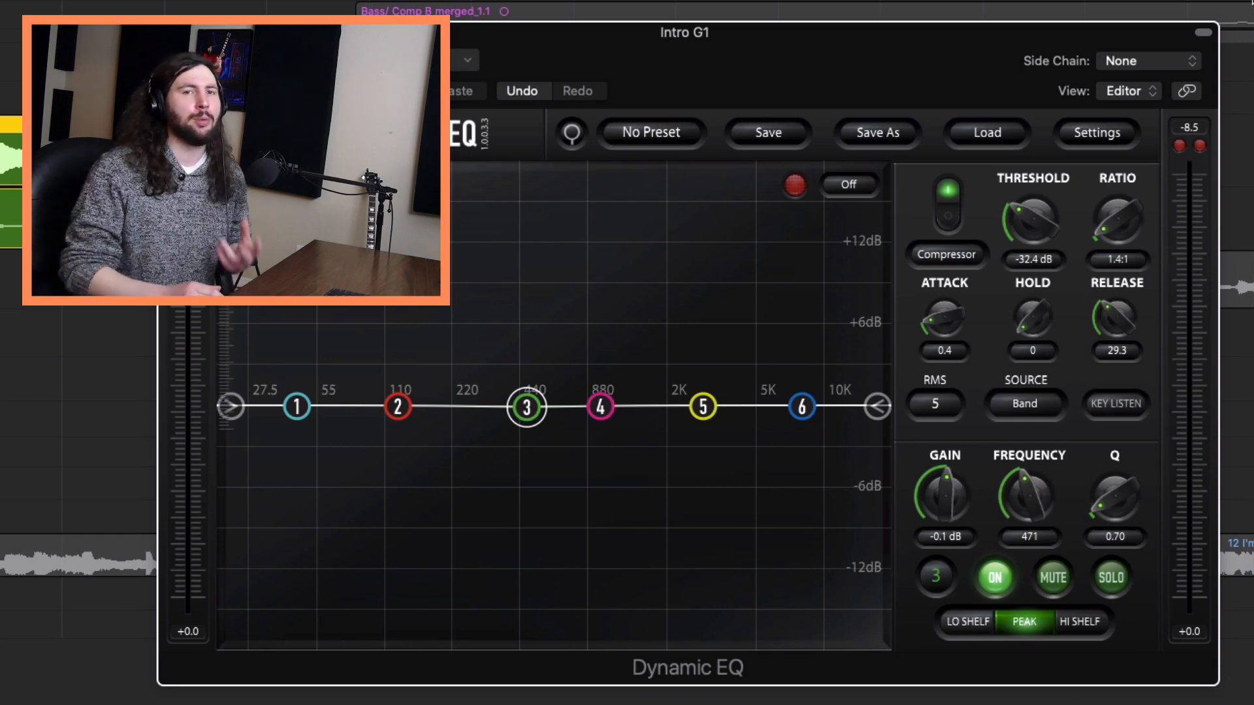
pyautogui.click(939, 260)
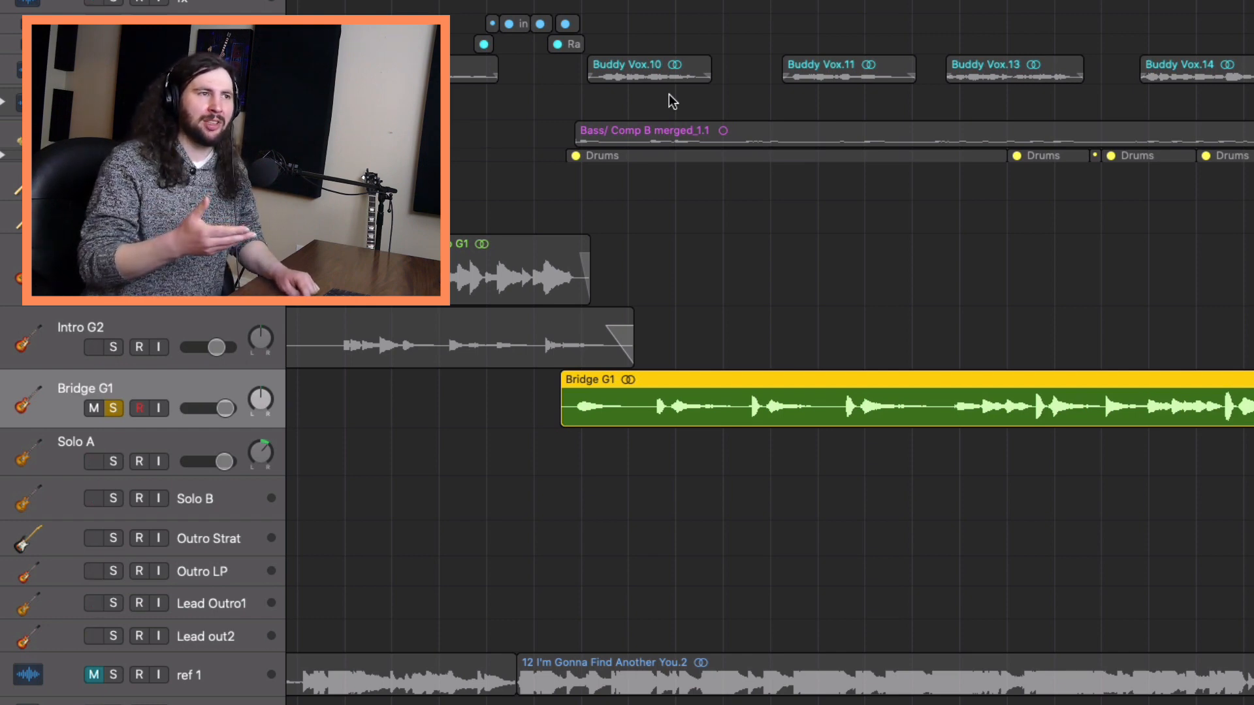
# On the Bridge G1 EQ, audition band 5 with a 14.8 dB boost and return it to 0 dB at 2020 Hz.
pyautogui.press('space')
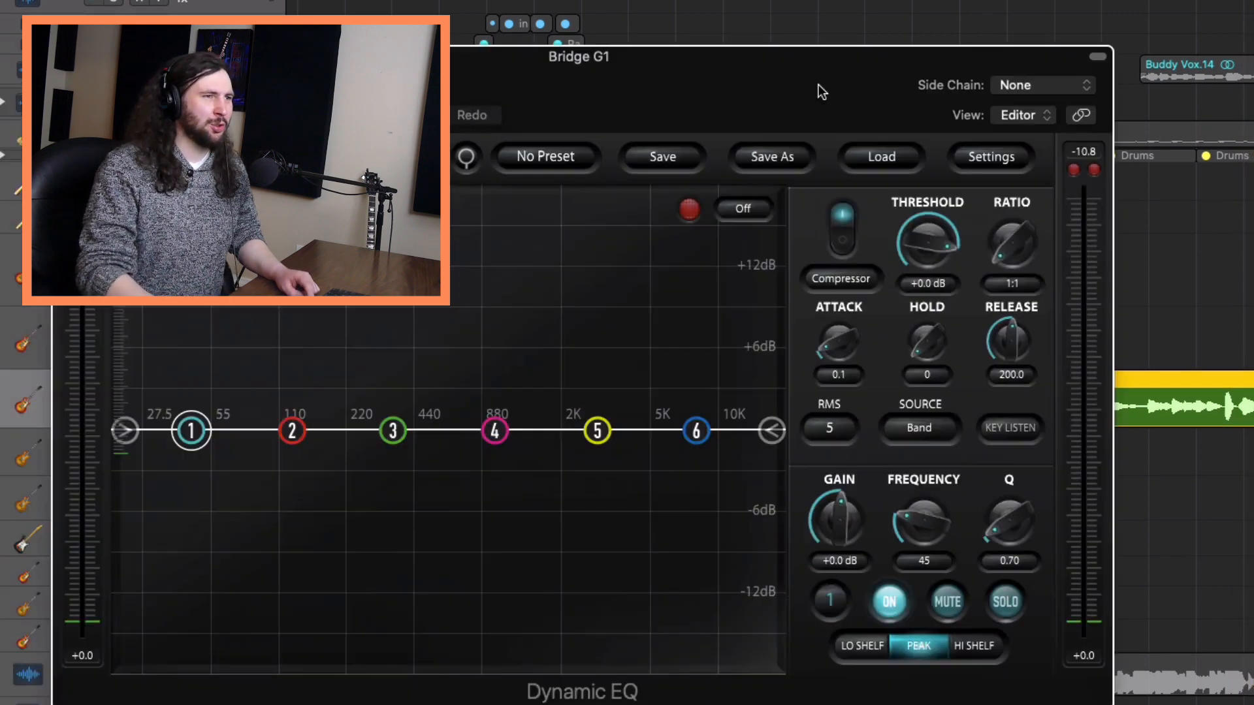
pyautogui.moveTo(820, 90); pyautogui.dragTo(905, 96)
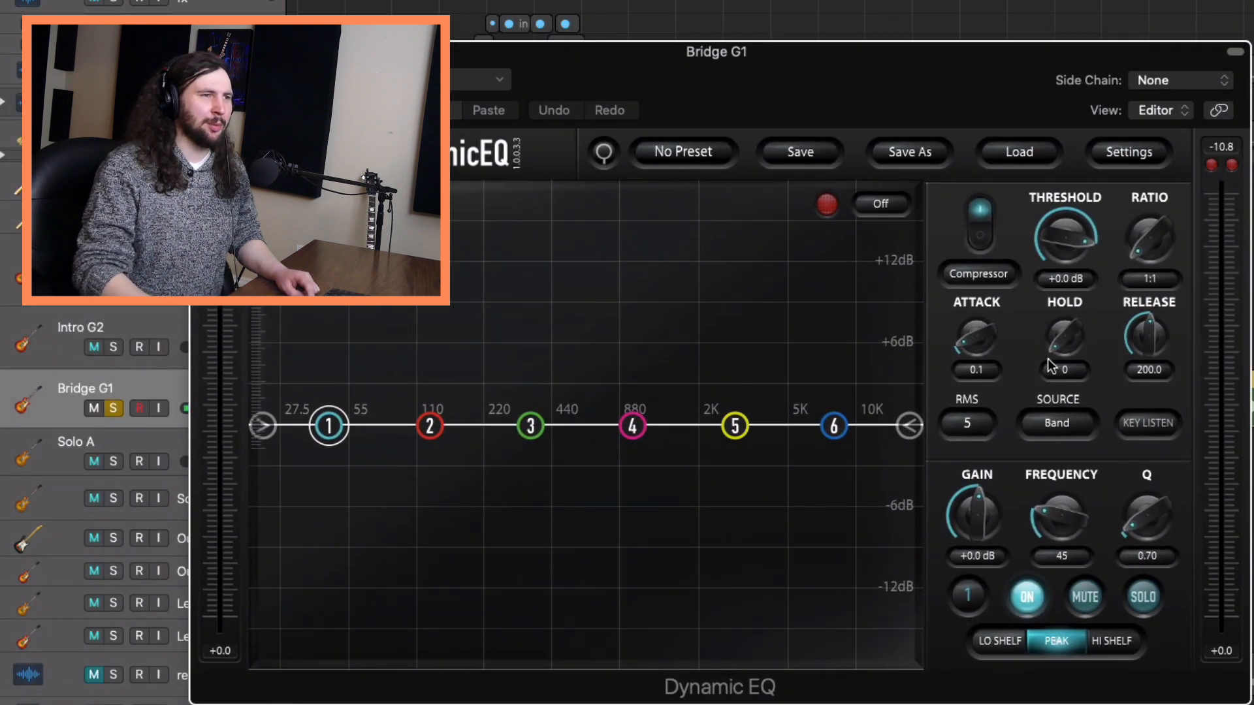
pyautogui.moveTo(735, 426); pyautogui.dragTo(703, 434)
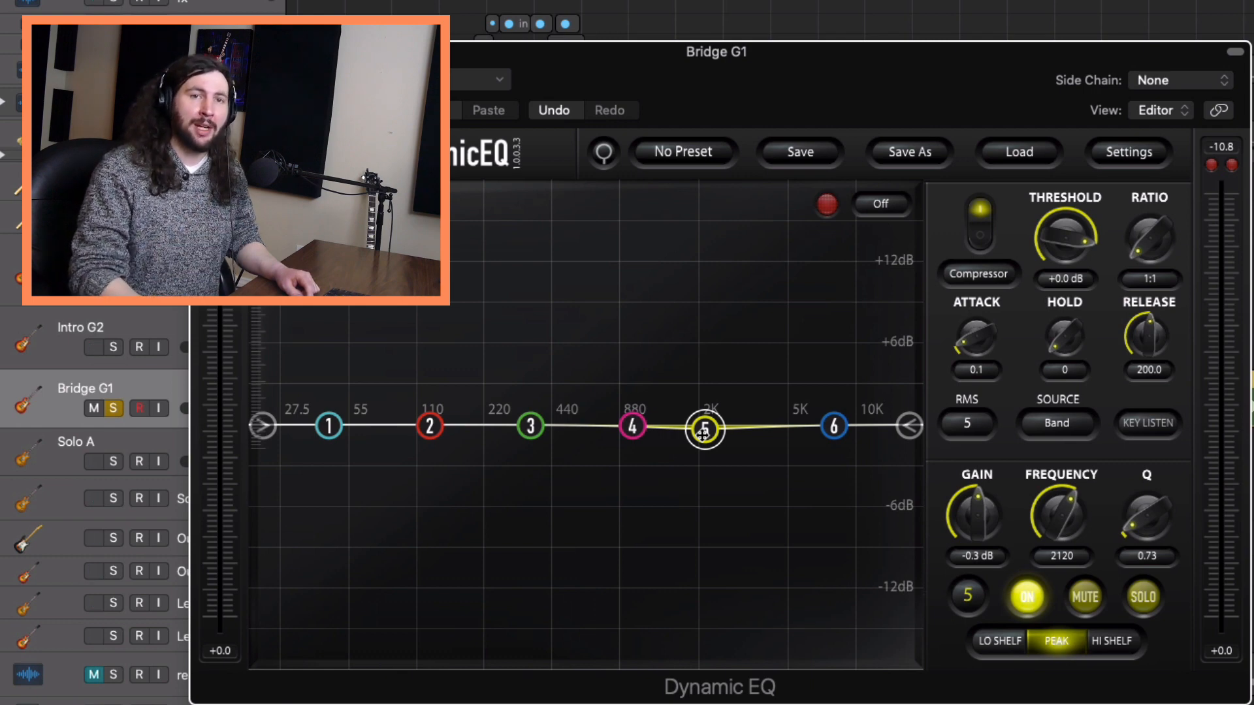
pyautogui.moveTo(702, 435); pyautogui.dragTo(701, 224)
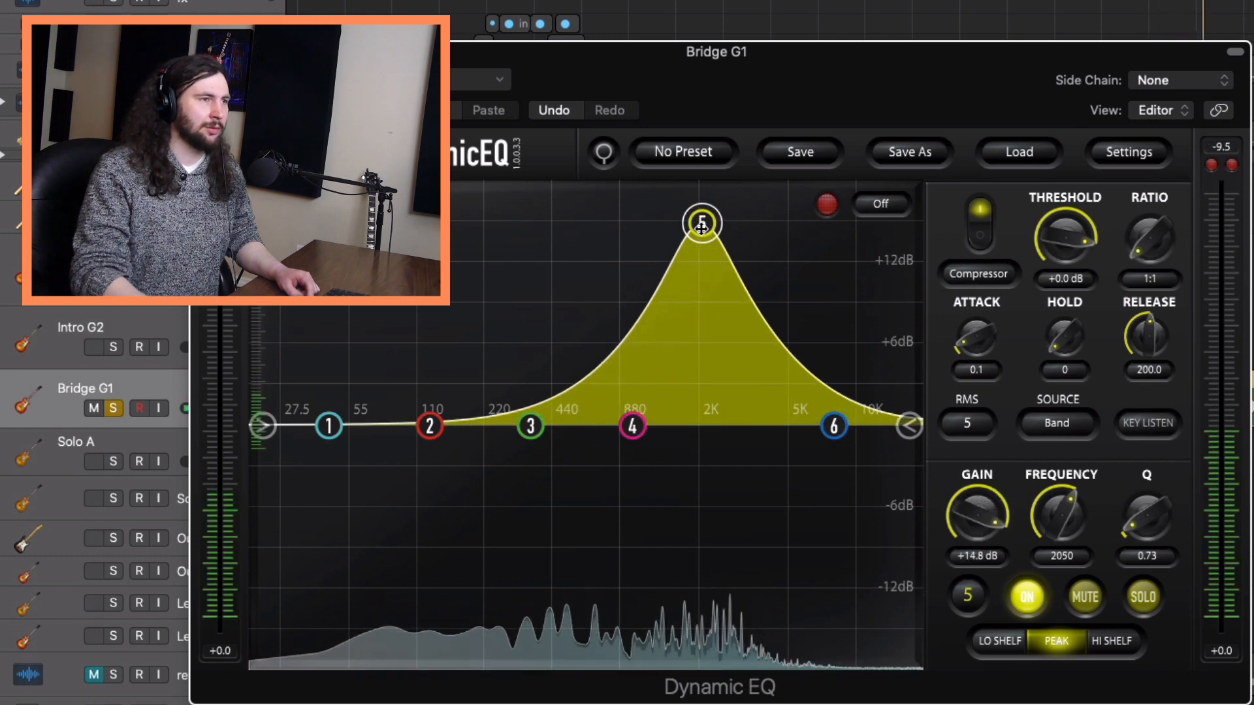
pyautogui.moveTo(702, 224); pyautogui.dragTo(700, 426)
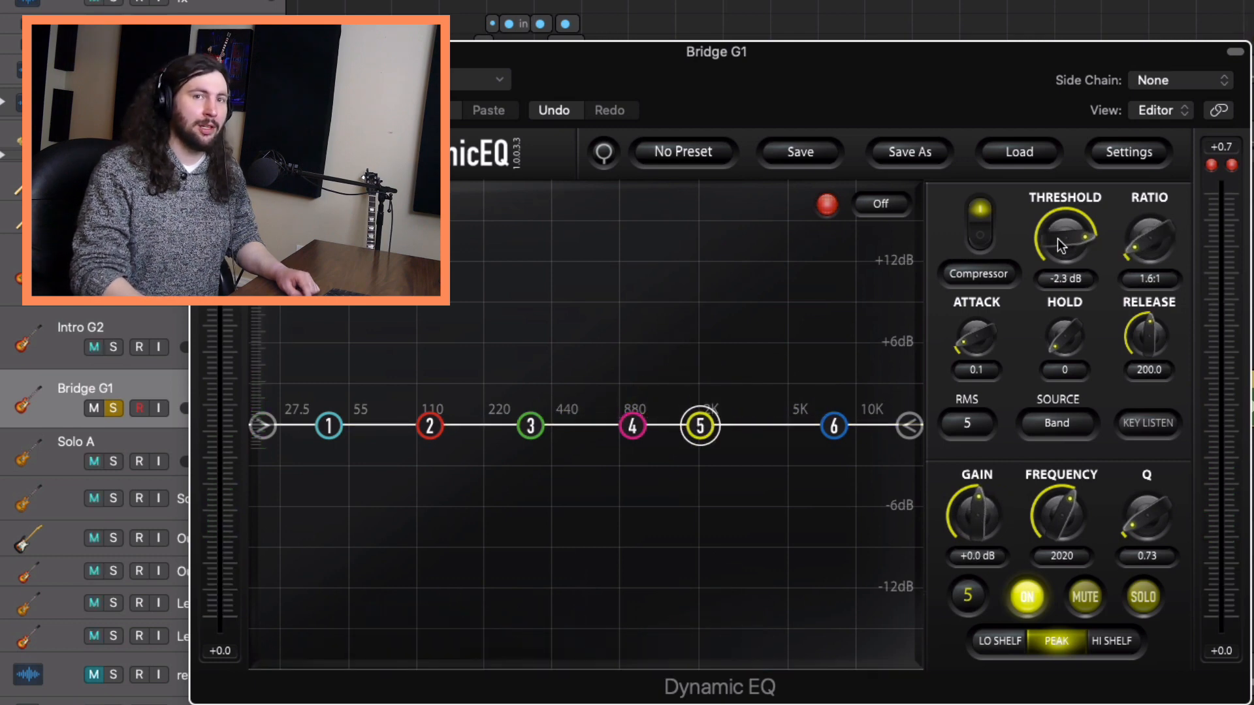
# Compress band 5 of the Bridge G1 EQ at a 1.6:1 ratio with a -28.6 dB threshold during playback.
pyautogui.press('space')
pyautogui.moveTo(1057, 239); pyautogui.dragTo(1063, 351)
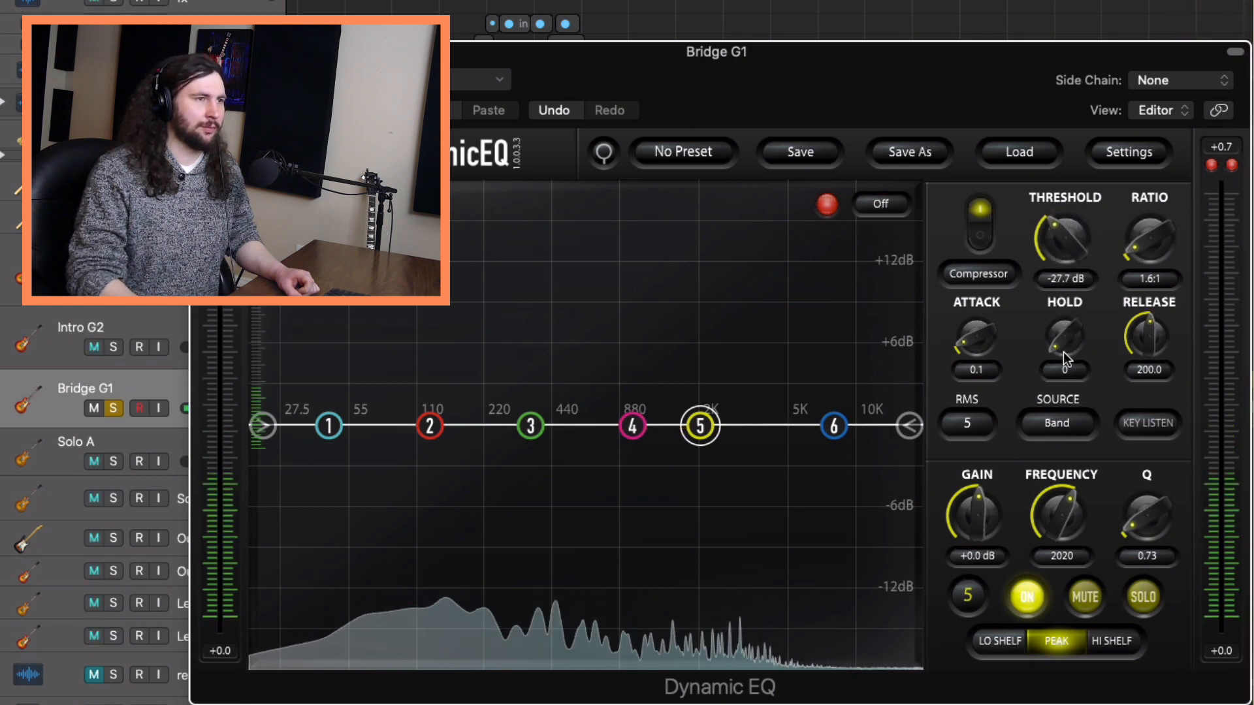
pyautogui.scroll(-1, 1059, 260)
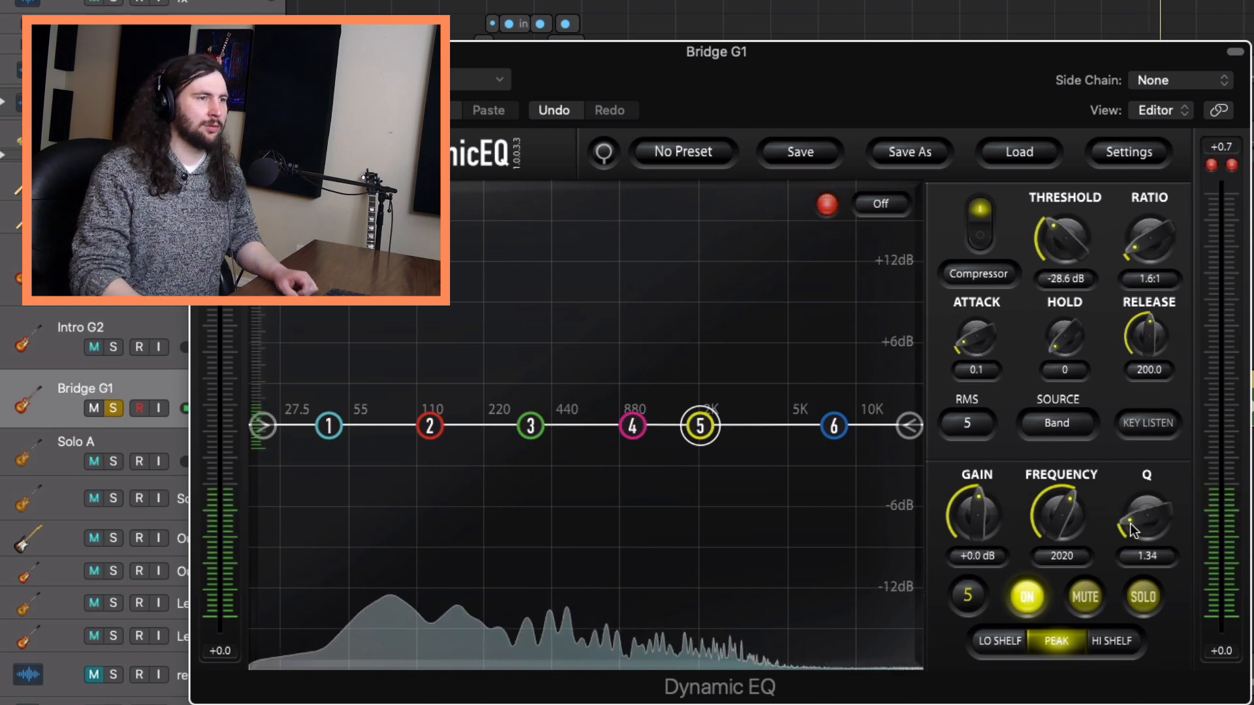
# Narrow band 5 of the Bridge G1 EQ to a Q of 1.64 and move its frequency to 2330 Hz.
pyautogui.scroll(3, 1134, 520)
pyautogui.scroll(1, 1134, 516)
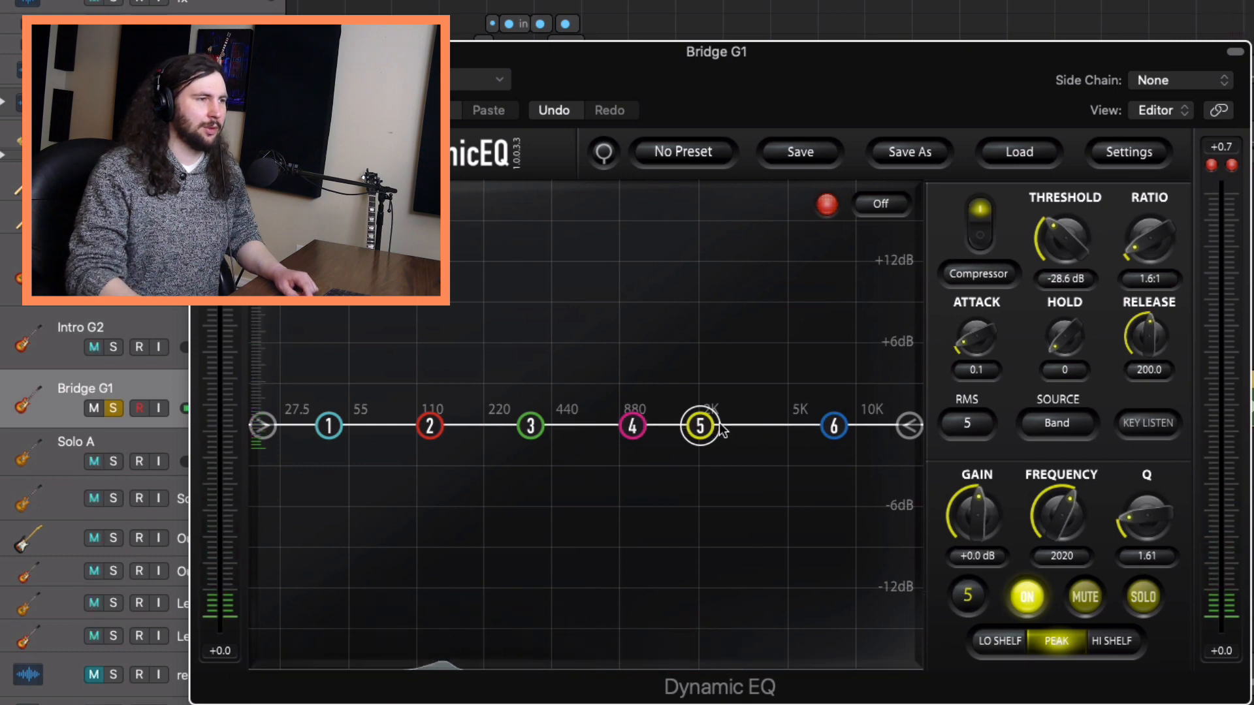
pyautogui.moveTo(700, 425); pyautogui.dragTo(715, 425)
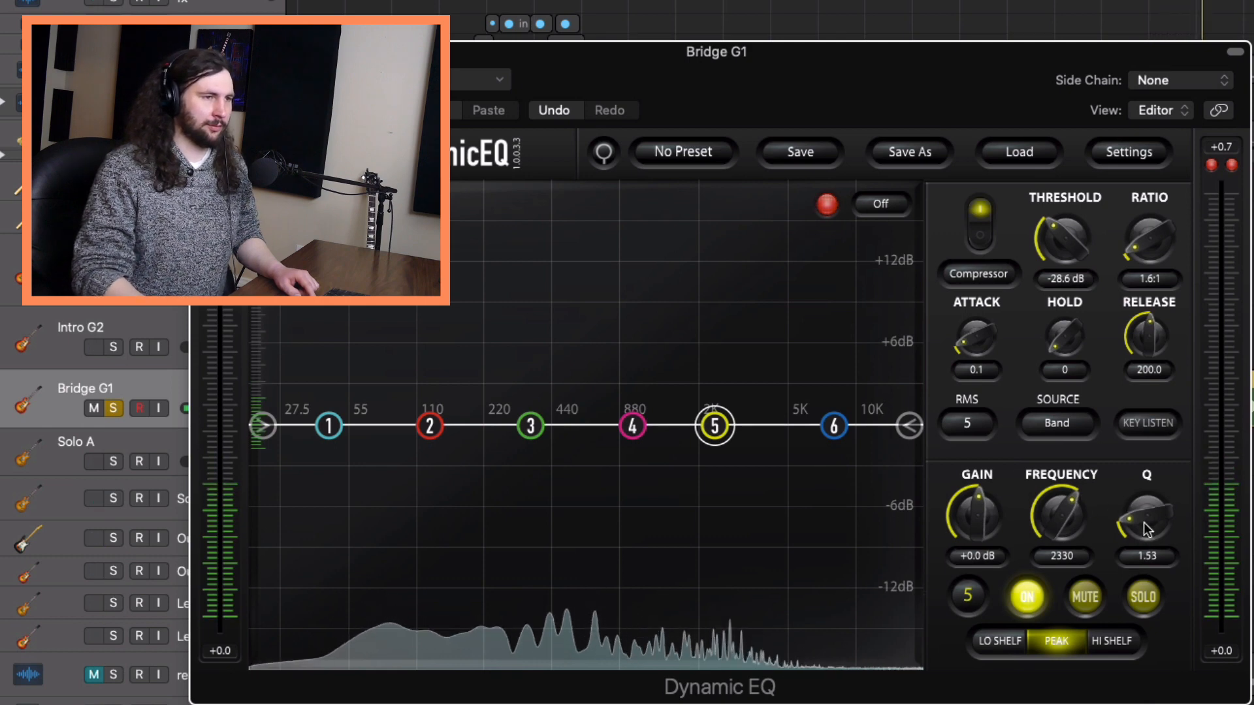
pyautogui.scroll(2, 1145, 527)
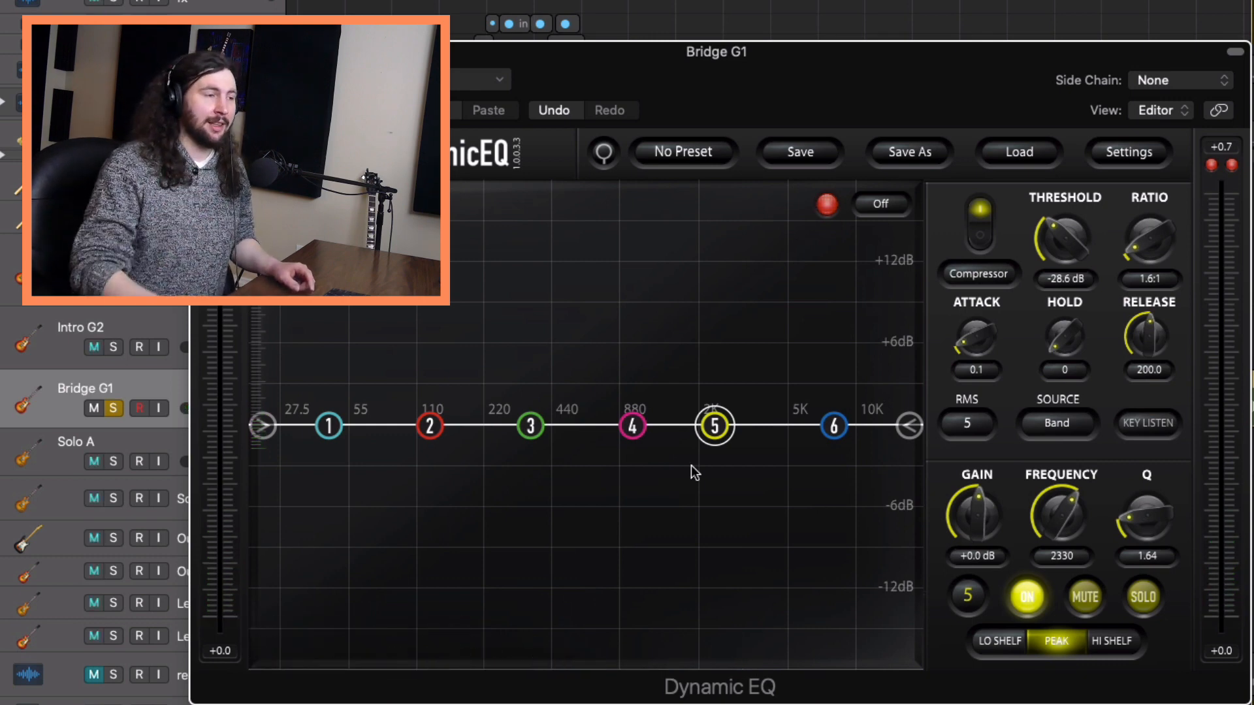
# Place band 3 of the Bridge G1 EQ at 520 Hz with -0.1 dB gain and set its dynamics to Up. Expander at 1.5:1.
pyautogui.moveTo(531, 426); pyautogui.dragTo(567, 414)
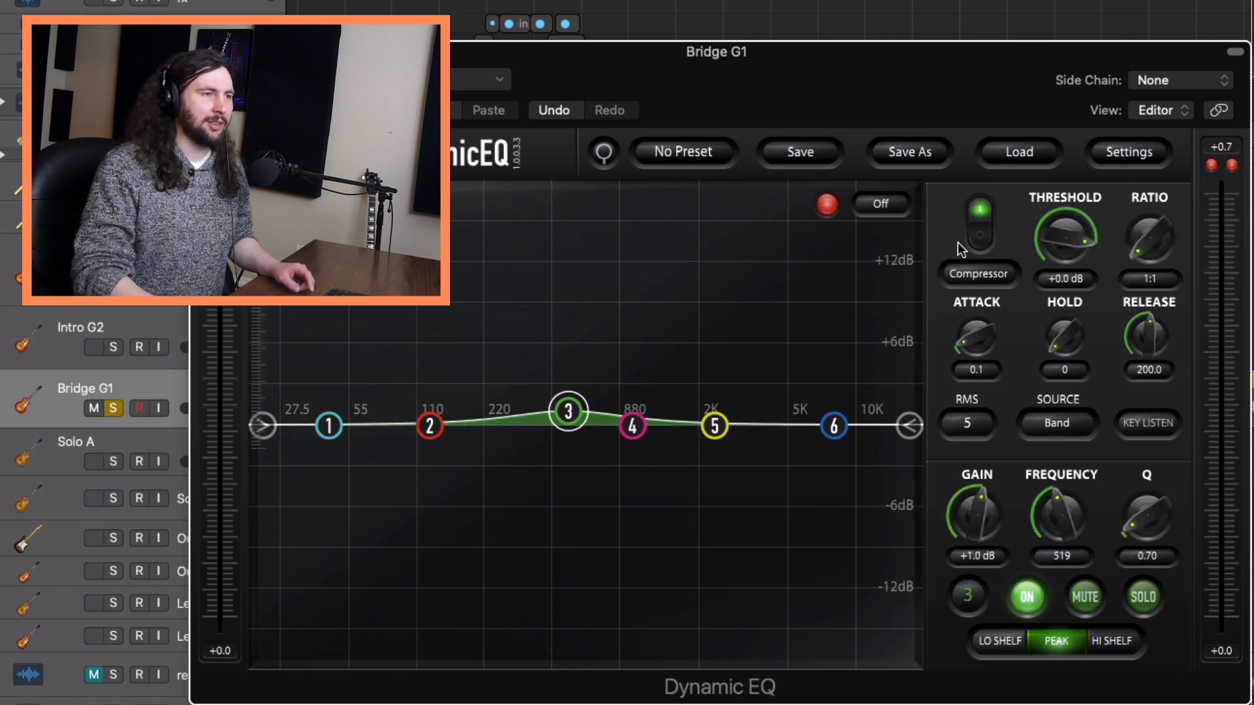
pyautogui.click(983, 231)
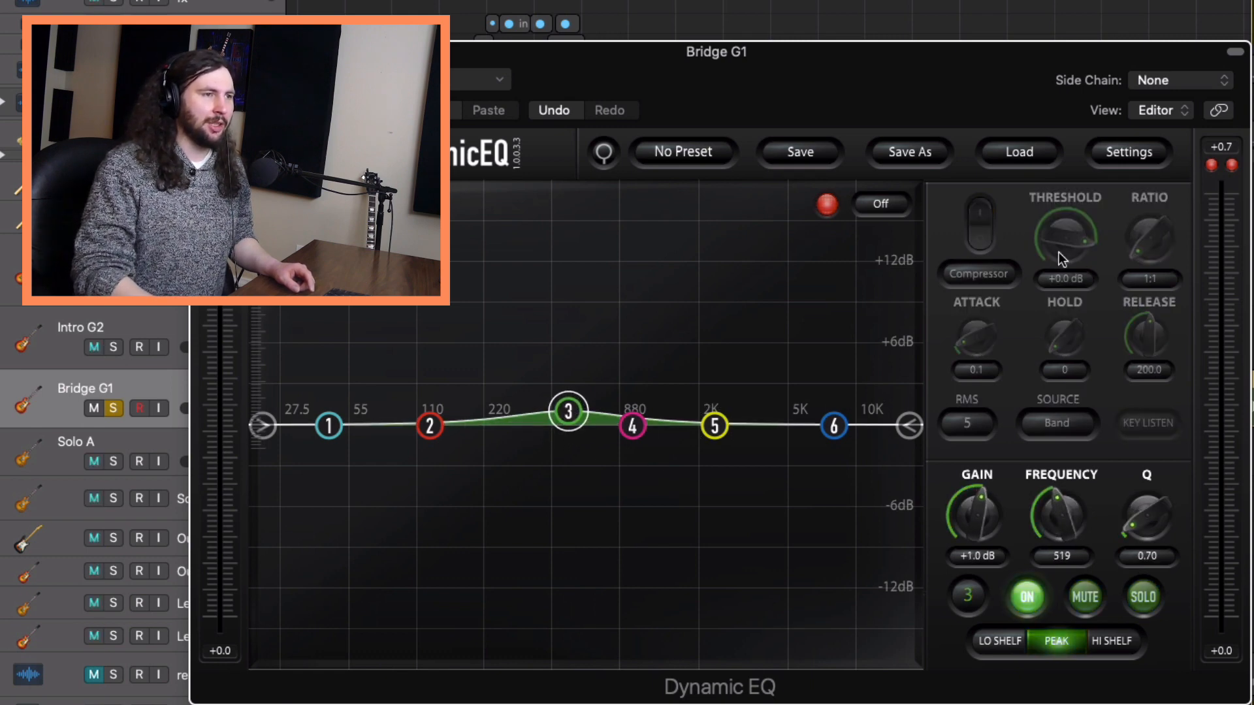
pyautogui.click(980, 215)
pyautogui.click(979, 274)
pyautogui.click(1004, 377)
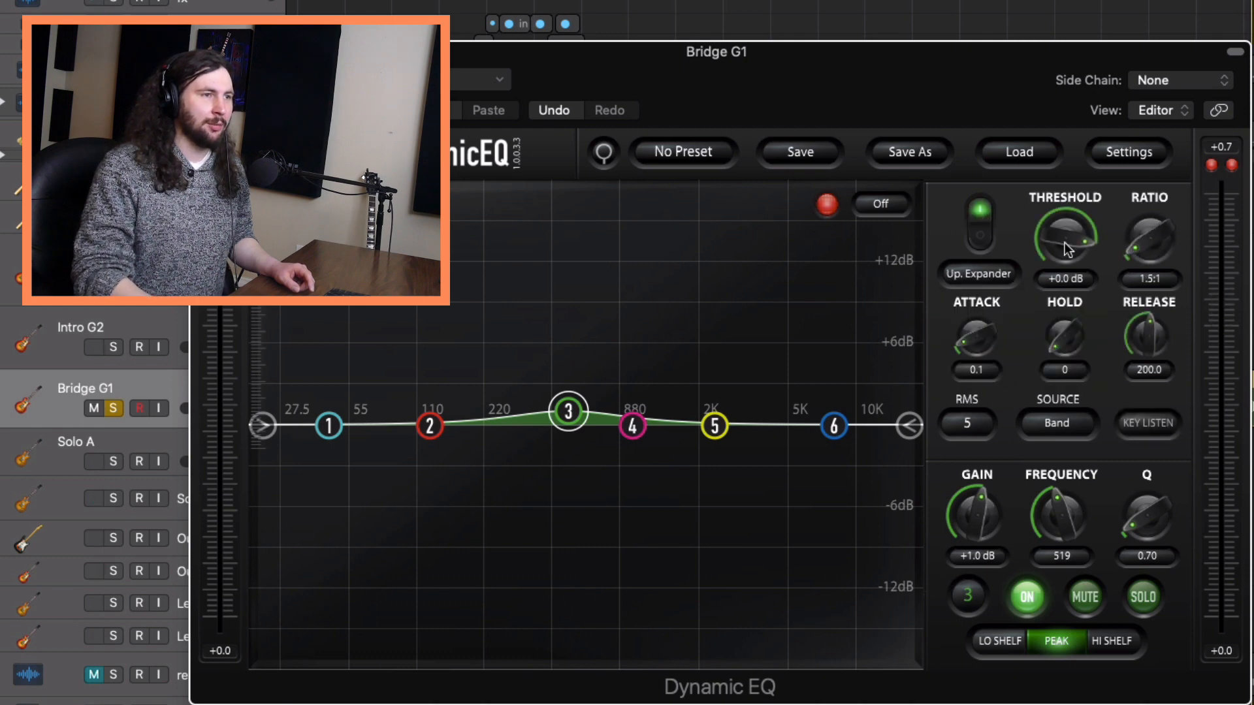
pyautogui.moveTo(572, 407); pyautogui.dragTo(572, 393)
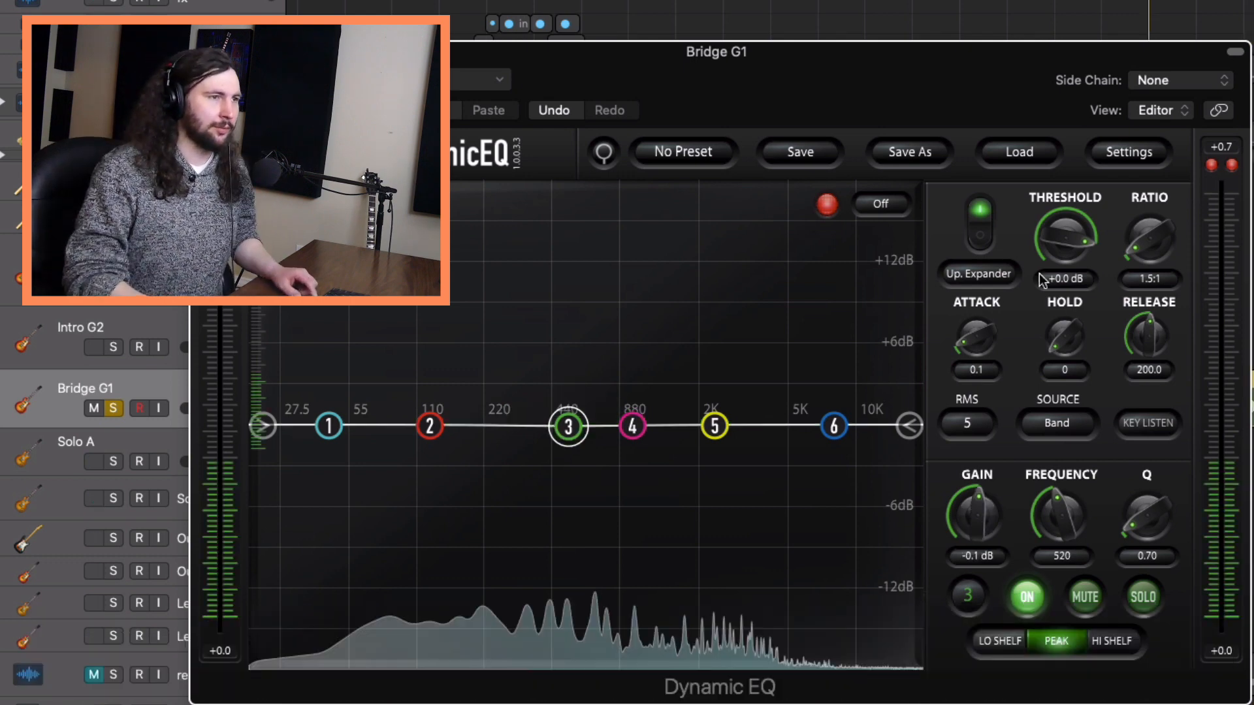
# Set the threshold of band 3's upward expander to about -26.3 dB during playback and select band 5.
pyautogui.moveTo(1048, 224); pyautogui.dragTo(1070, 338)
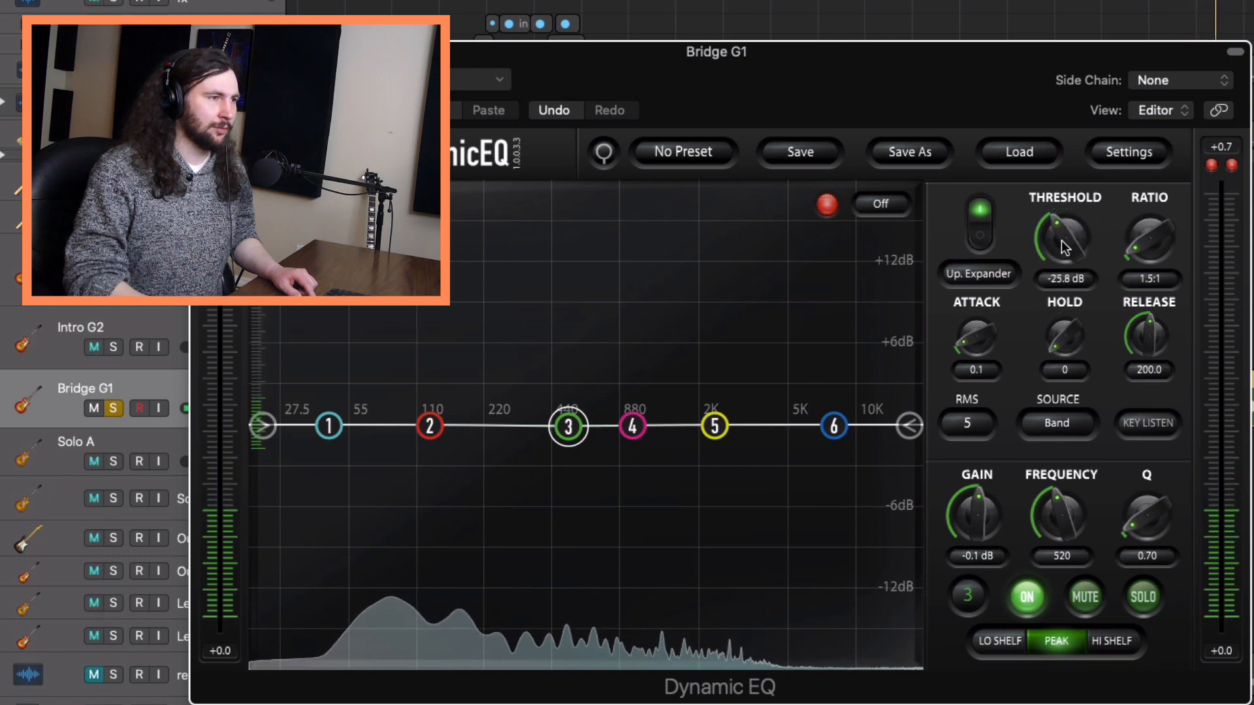
pyautogui.moveTo(1063, 240); pyautogui.dragTo(1064, 253)
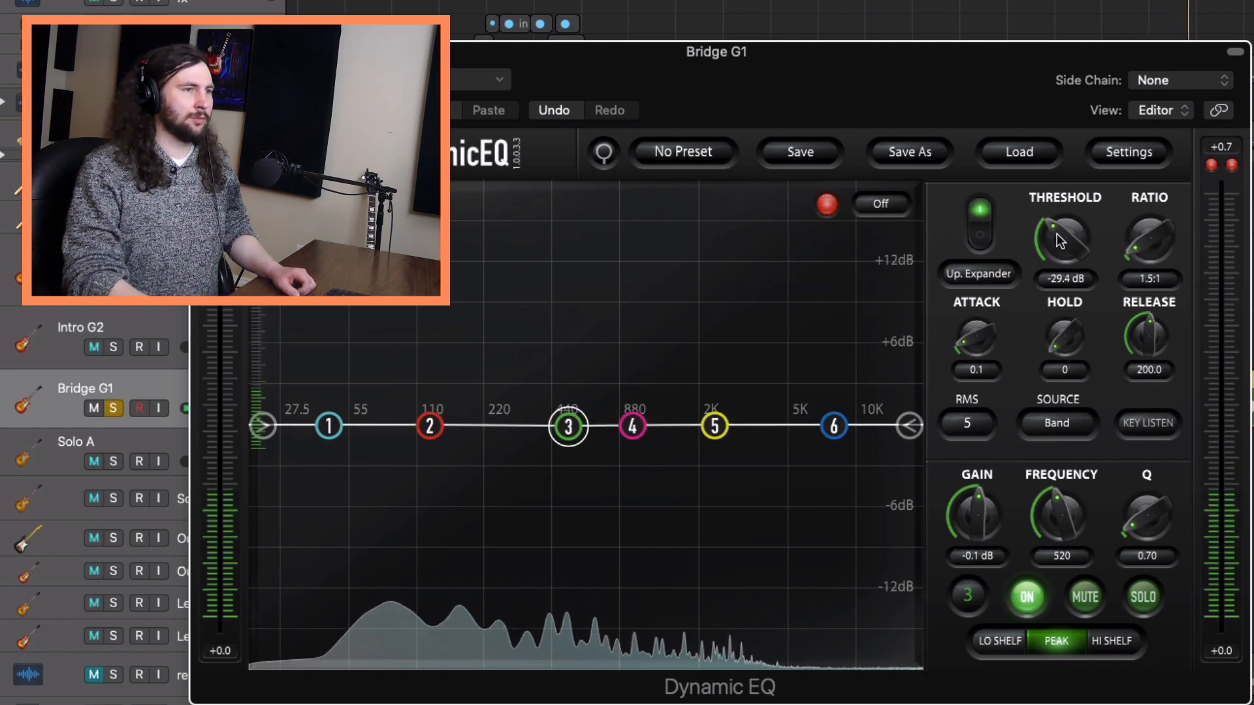
pyautogui.moveTo(1057, 234); pyautogui.dragTo(1055, 225)
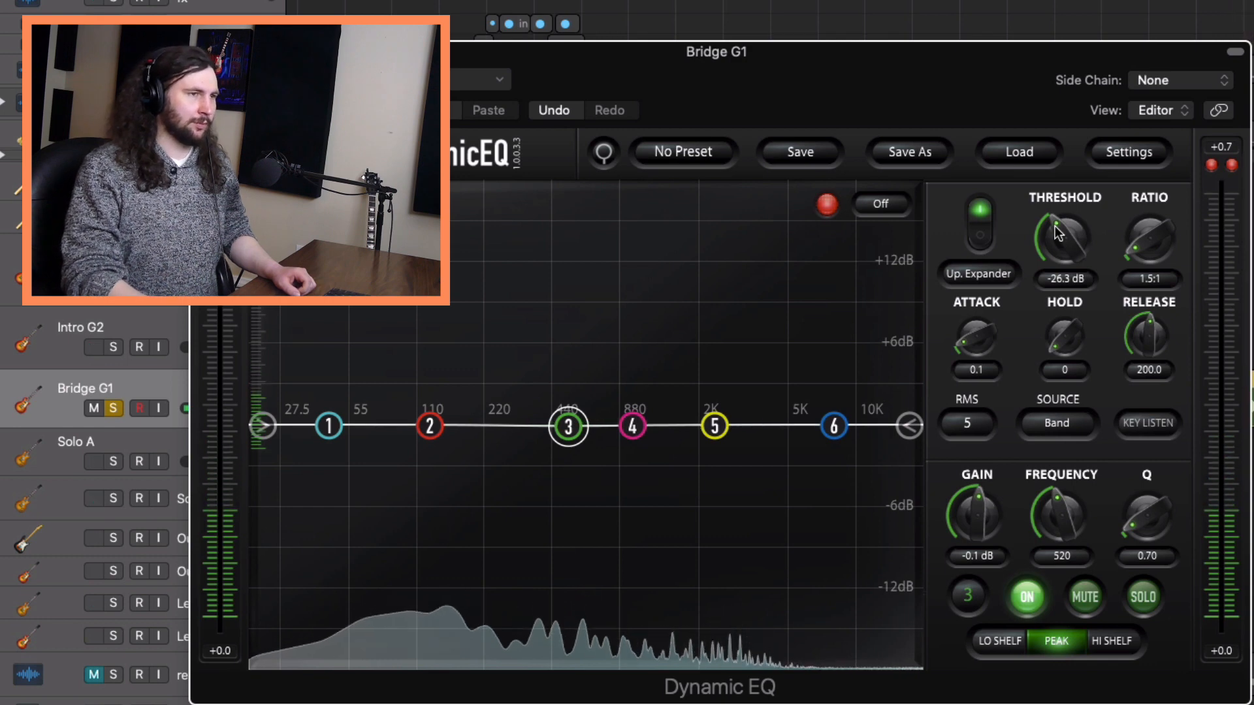
pyautogui.click(714, 426)
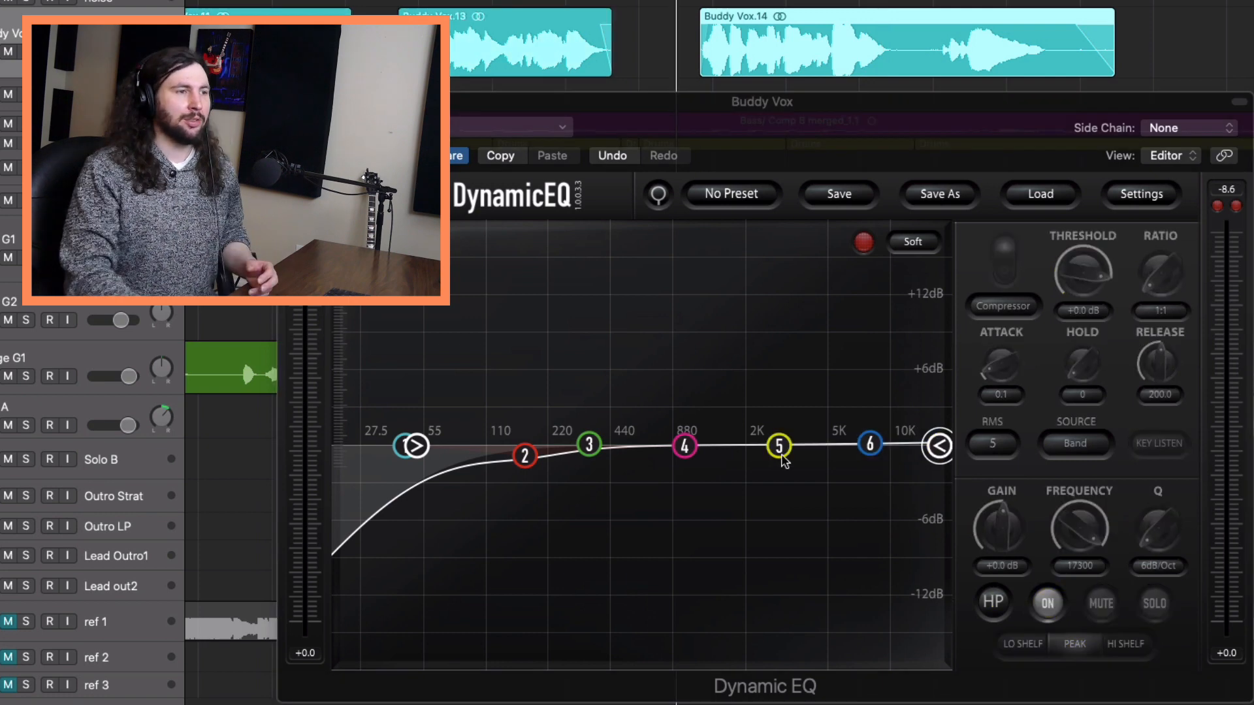
# Audition band 5 of the Buddy Vox EQ with Key Listen, sweeping its frequency up to about 8700 Hz during playback.
pyautogui.click(1159, 444)
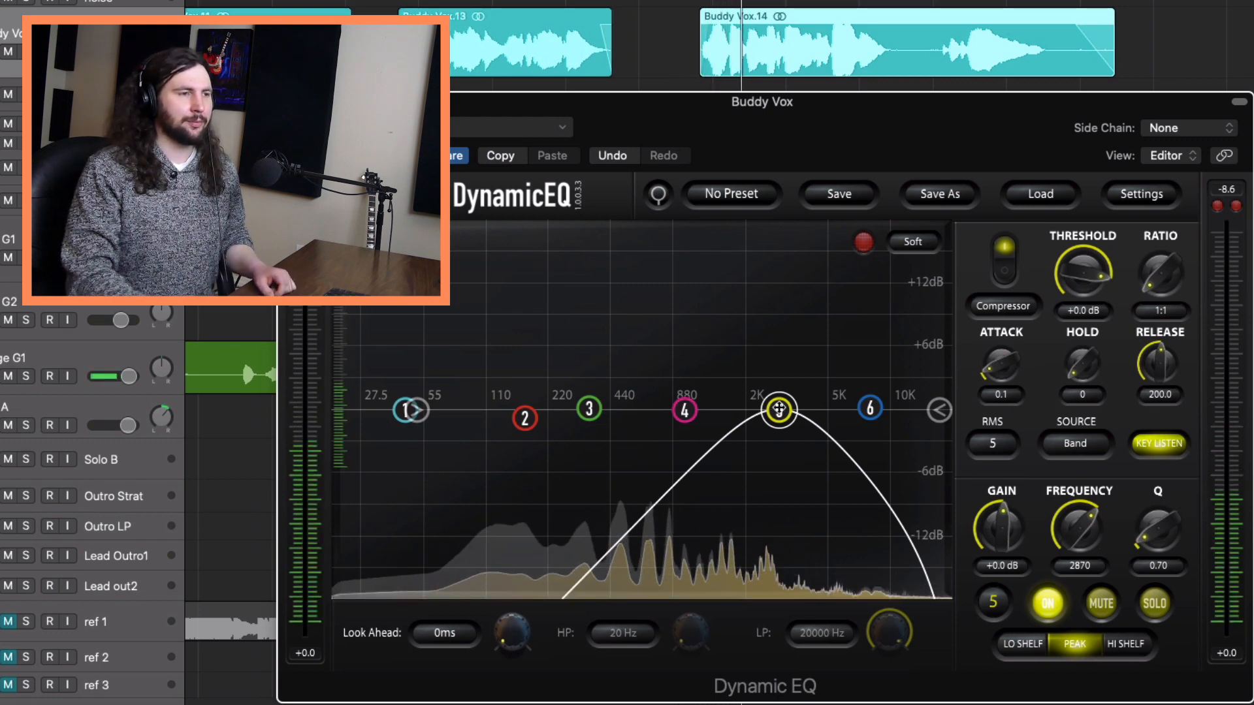
pyautogui.moveTo(783, 397); pyautogui.dragTo(880, 404)
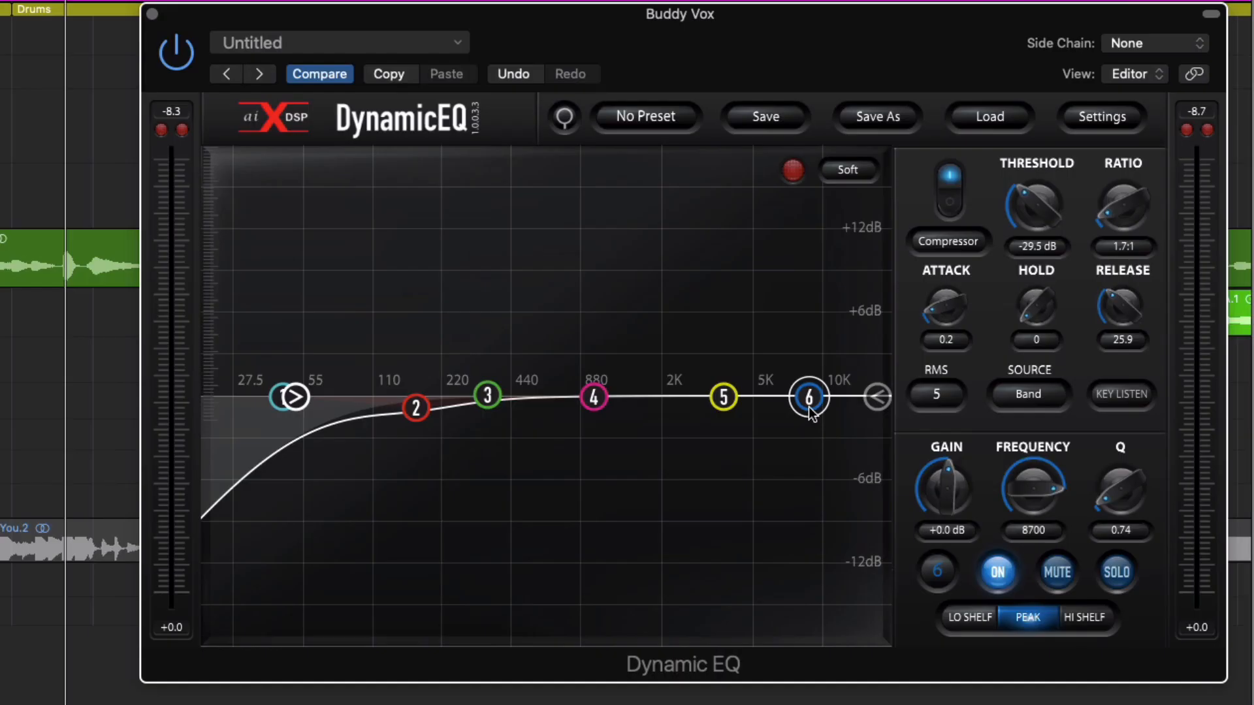
# Place band 6 of the Buddy Vox EQ at 9100 Hz with +0.1 dB gain and a Q of 1.68 during playback.
pyautogui.press('space')
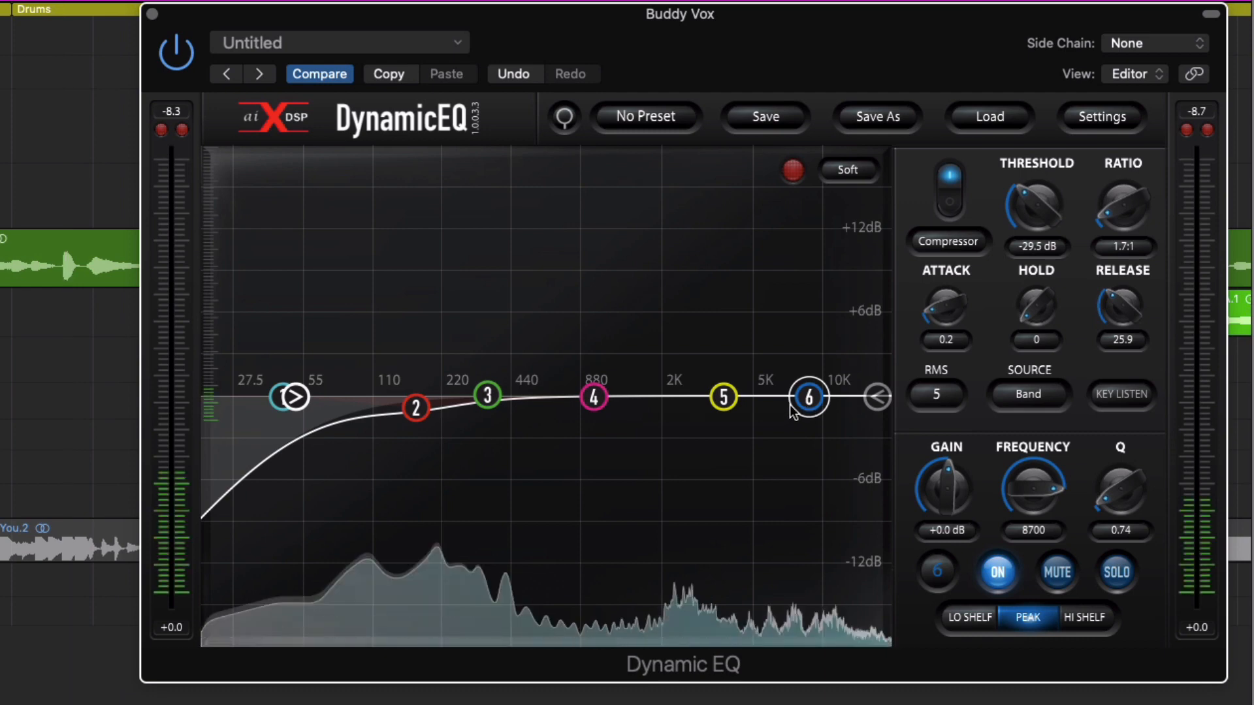
pyautogui.moveTo(803, 400); pyautogui.dragTo(808, 396)
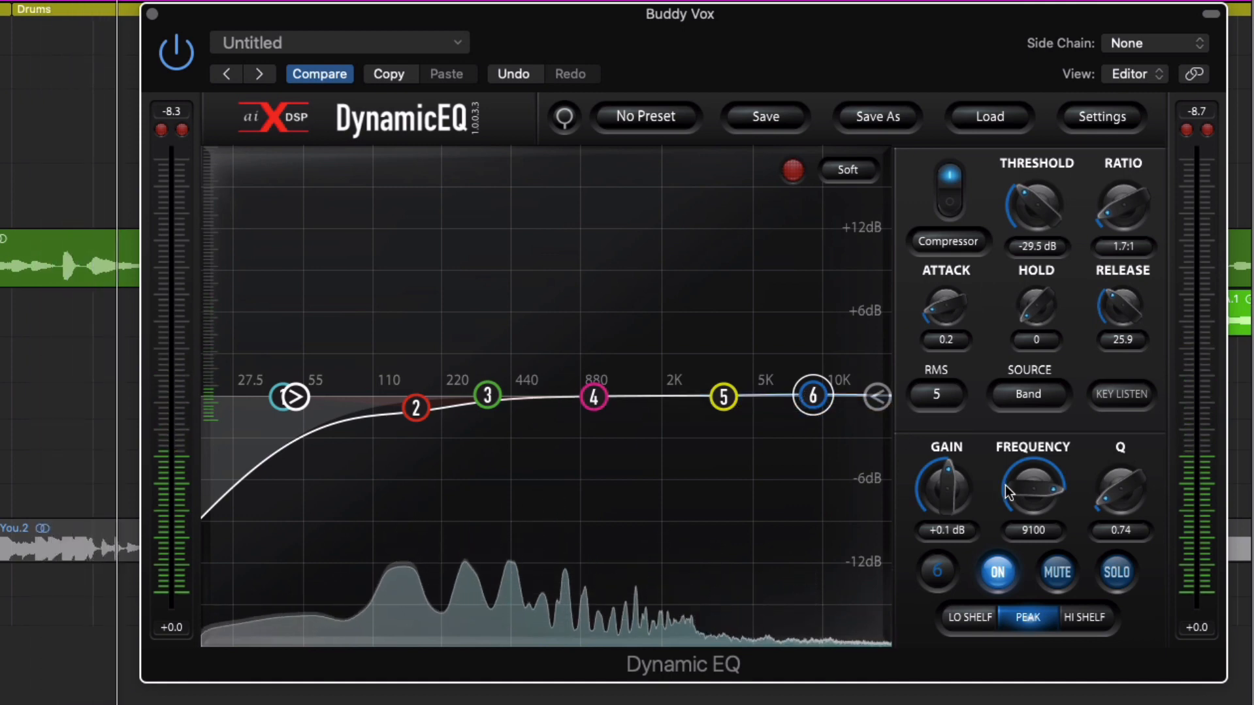
pyautogui.moveTo(1107, 494); pyautogui.dragTo(1104, 470)
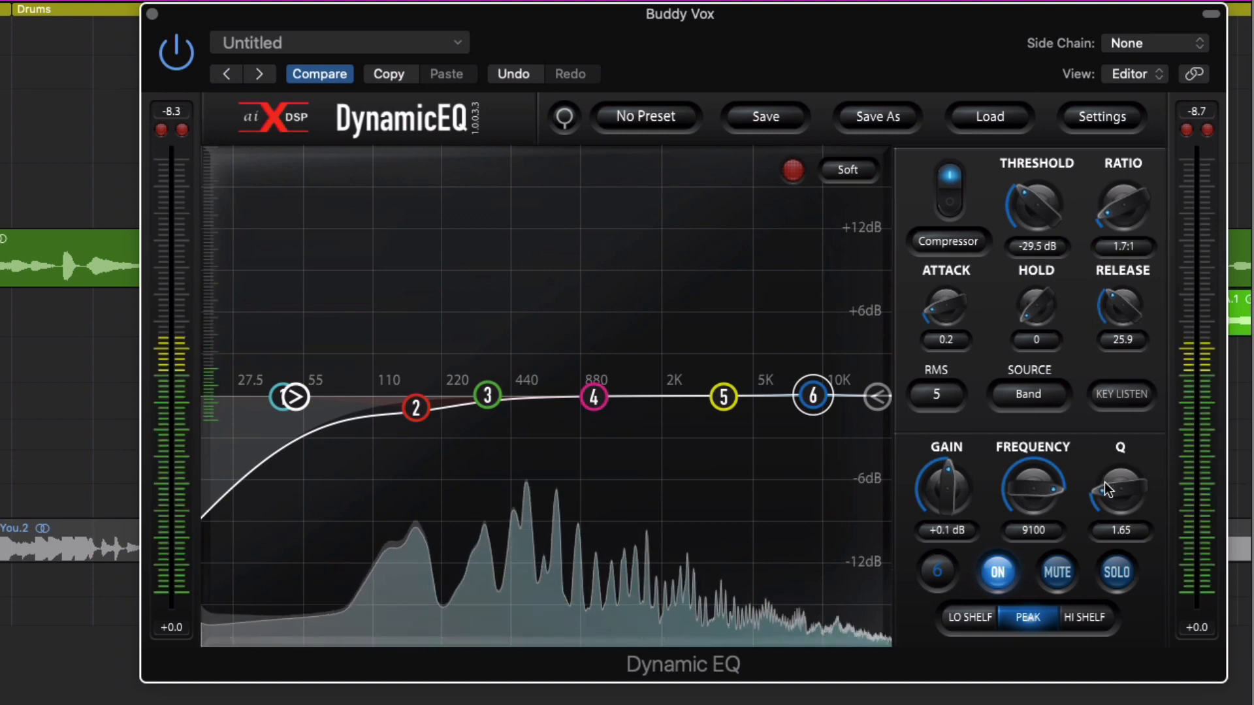
pyautogui.moveTo(1104, 482); pyautogui.dragTo(1106, 490)
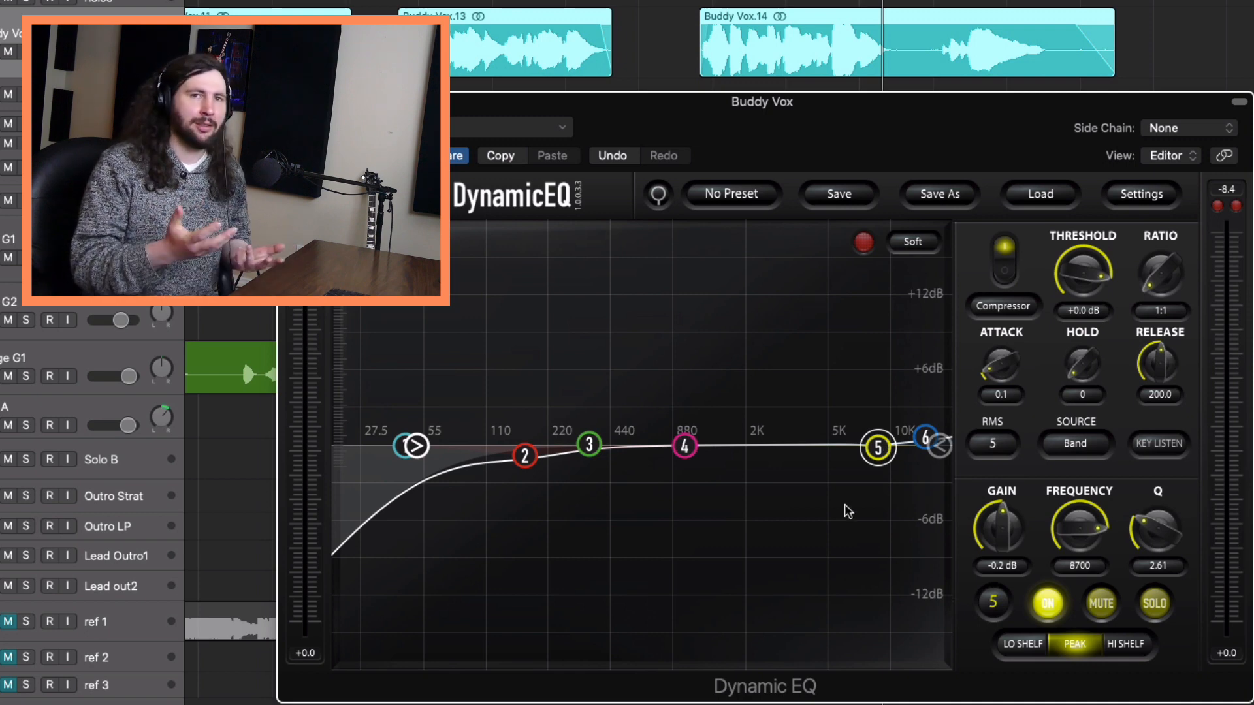
# Try a broad static cut on band 5 of -8.4 dB at 5800 Hz with a Q of 0.30, shifting it lower during playback.
pyautogui.moveTo(877, 448); pyautogui.dragTo(841, 551)
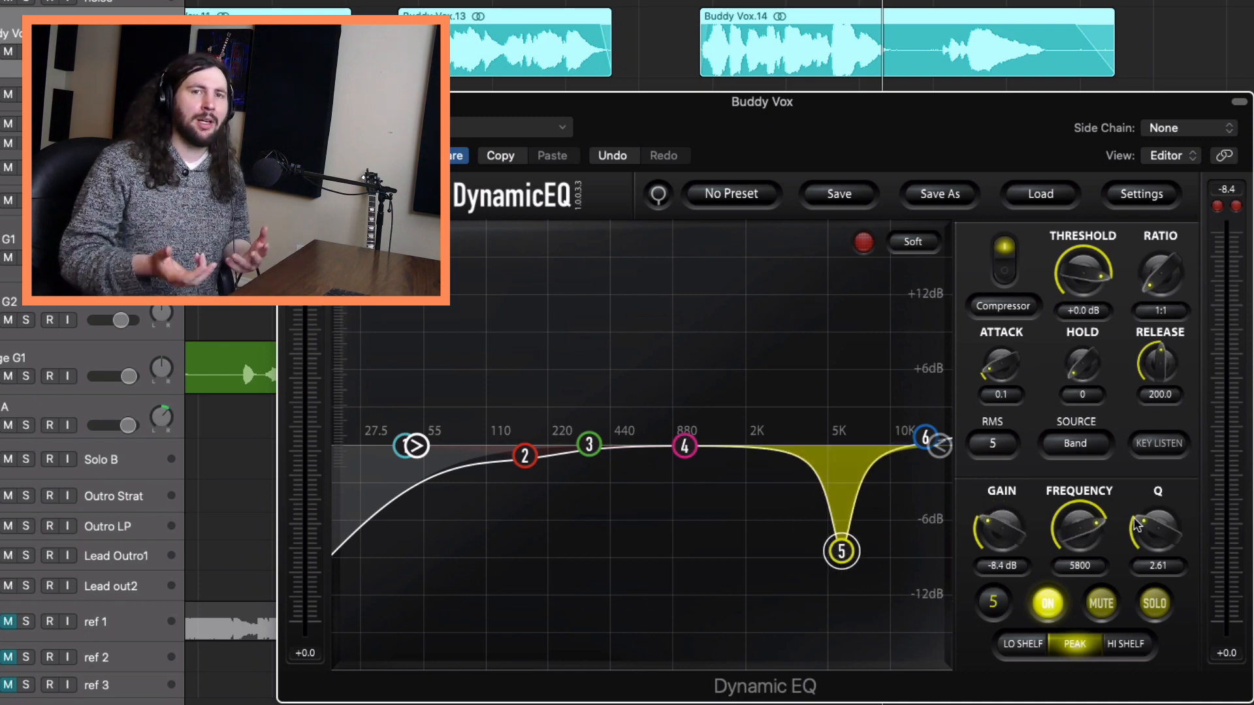
pyautogui.moveTo(1137, 523); pyautogui.dragTo(1146, 594)
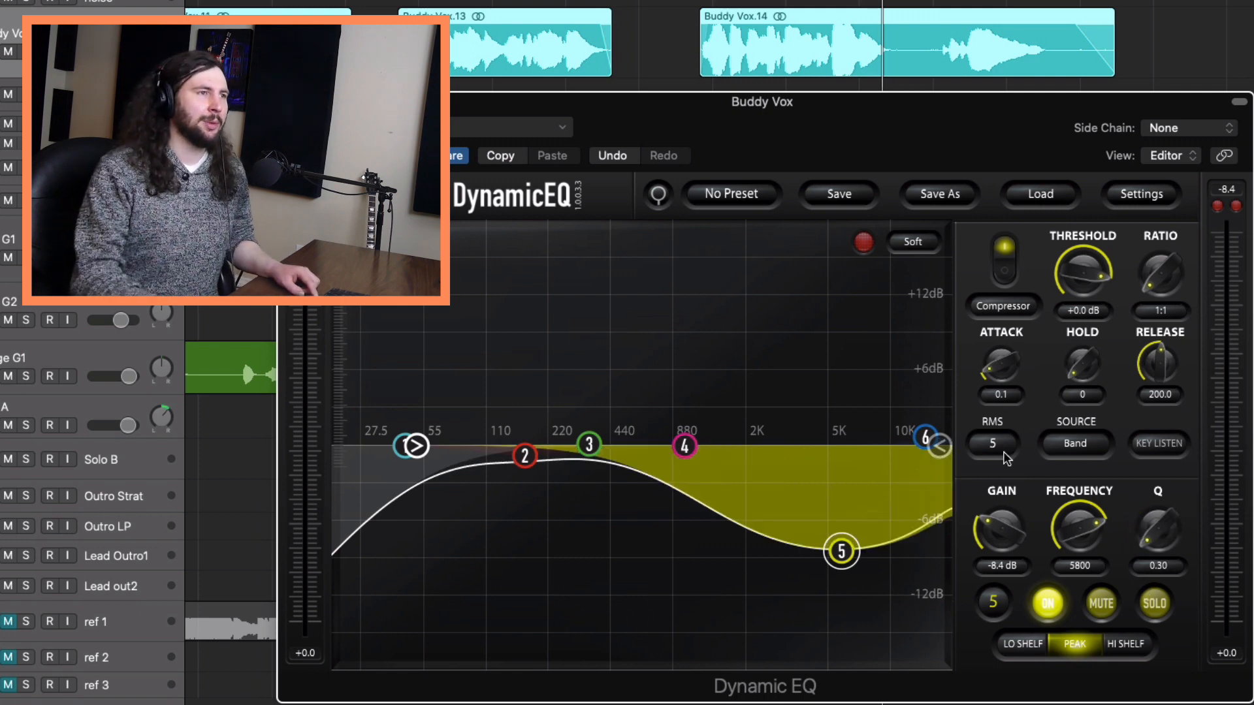
pyautogui.press('space')
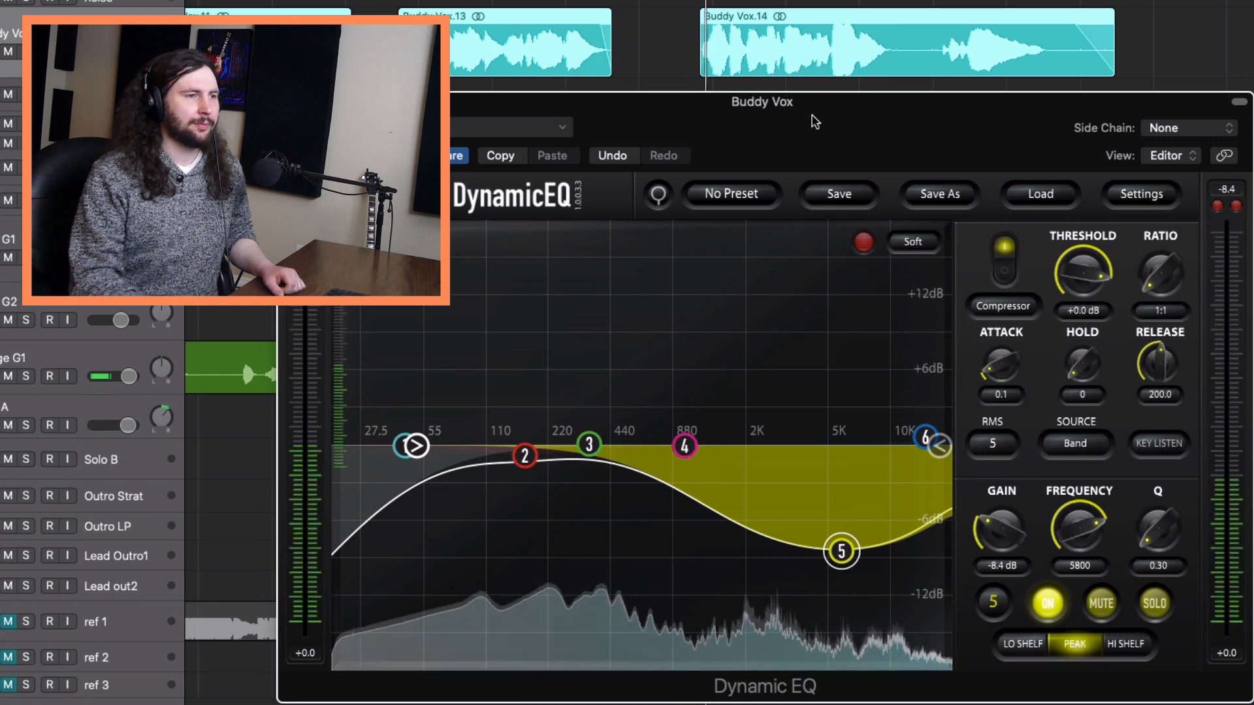
pyautogui.moveTo(837, 556); pyautogui.dragTo(795, 562)
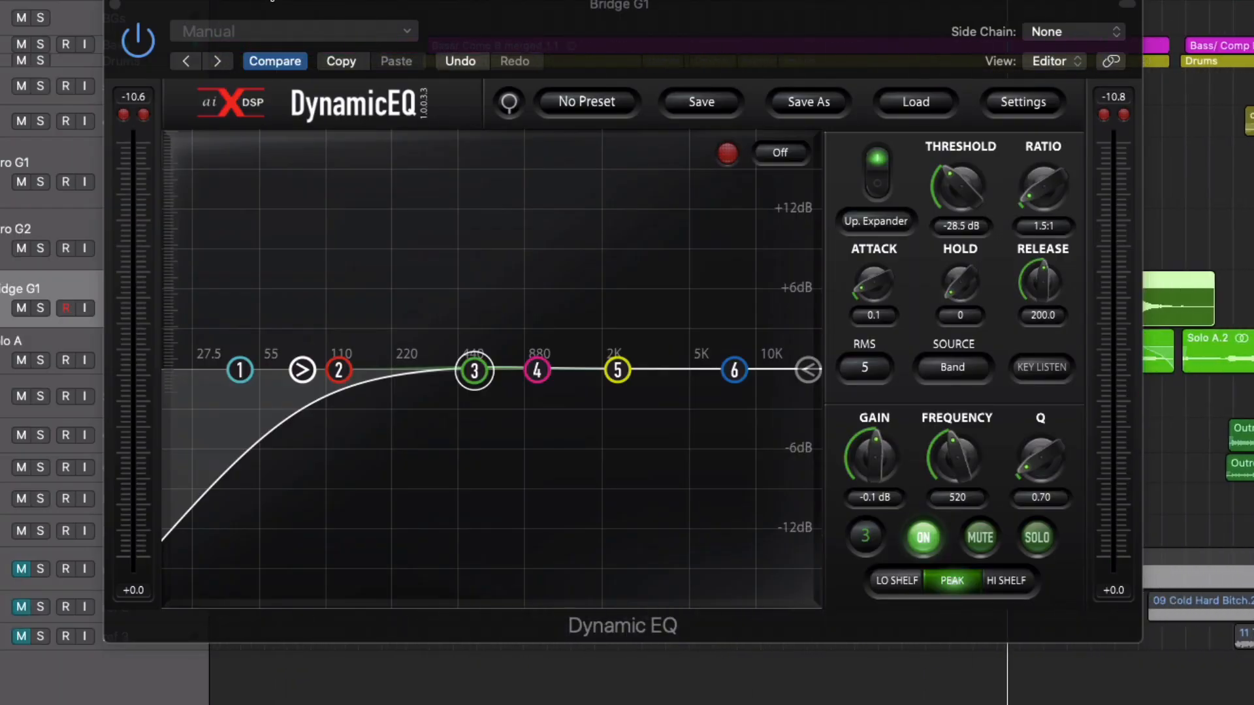
# Close the Bridge G1 EQ window, reposition the Buddy Vox EQ window in full view and move the playhead earlier in the song.
pyautogui.click(115, 5)
pyautogui.click(121, 0)
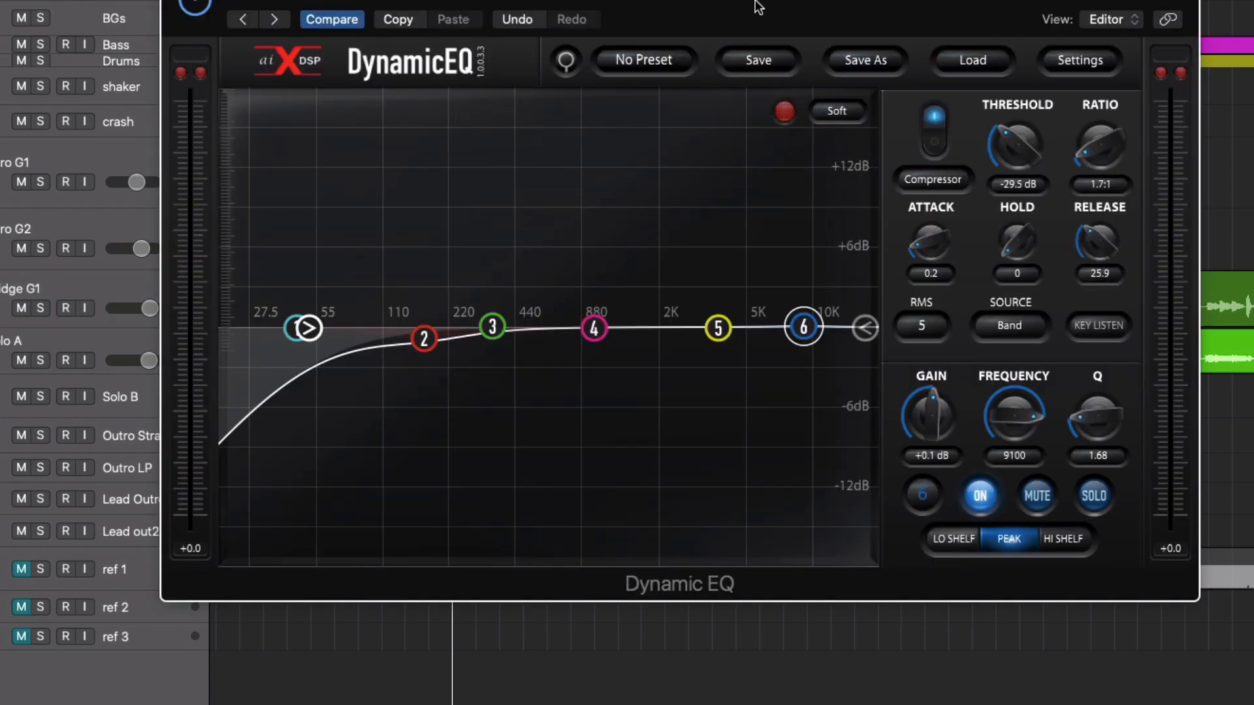
pyautogui.moveTo(757, 7); pyautogui.dragTo(727, 66)
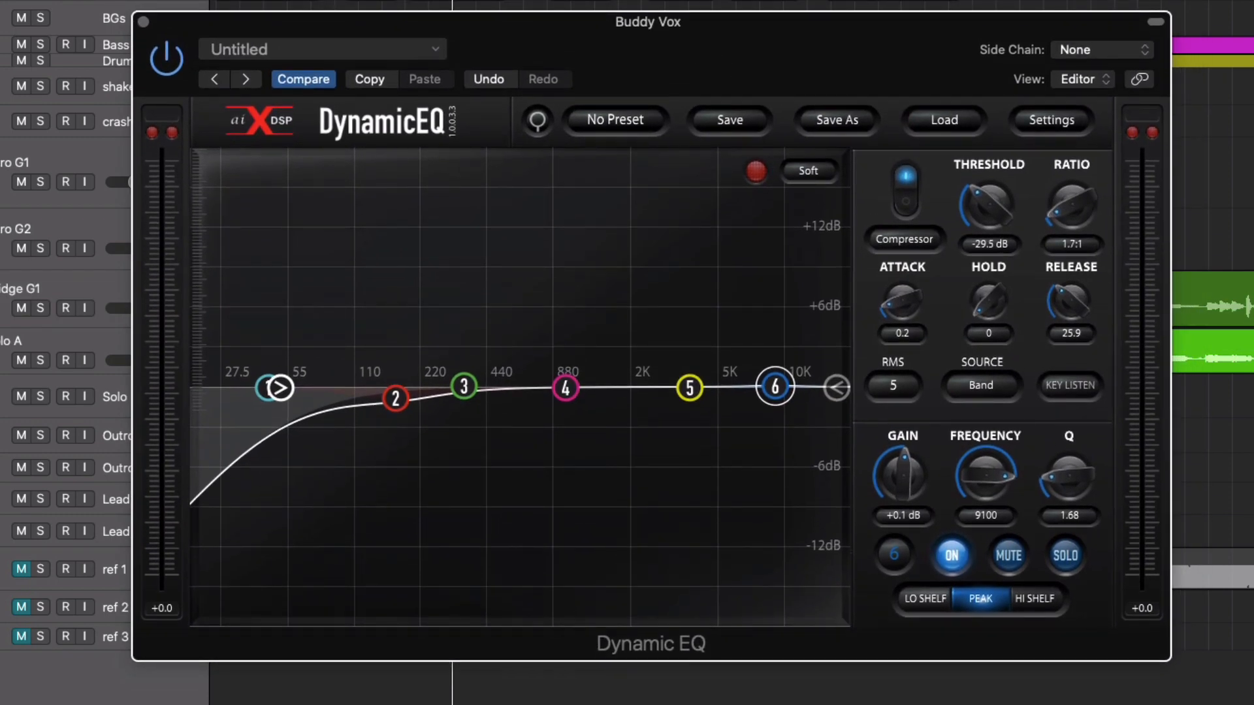
pyautogui.click(335, 0)
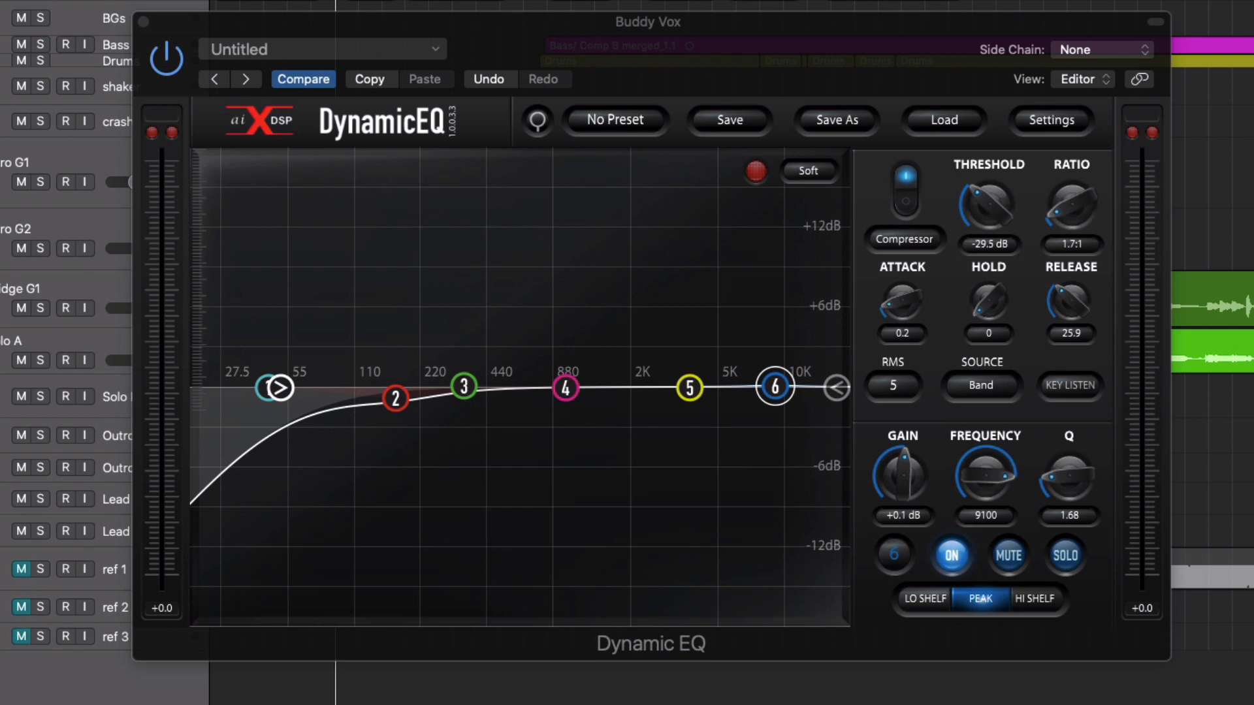